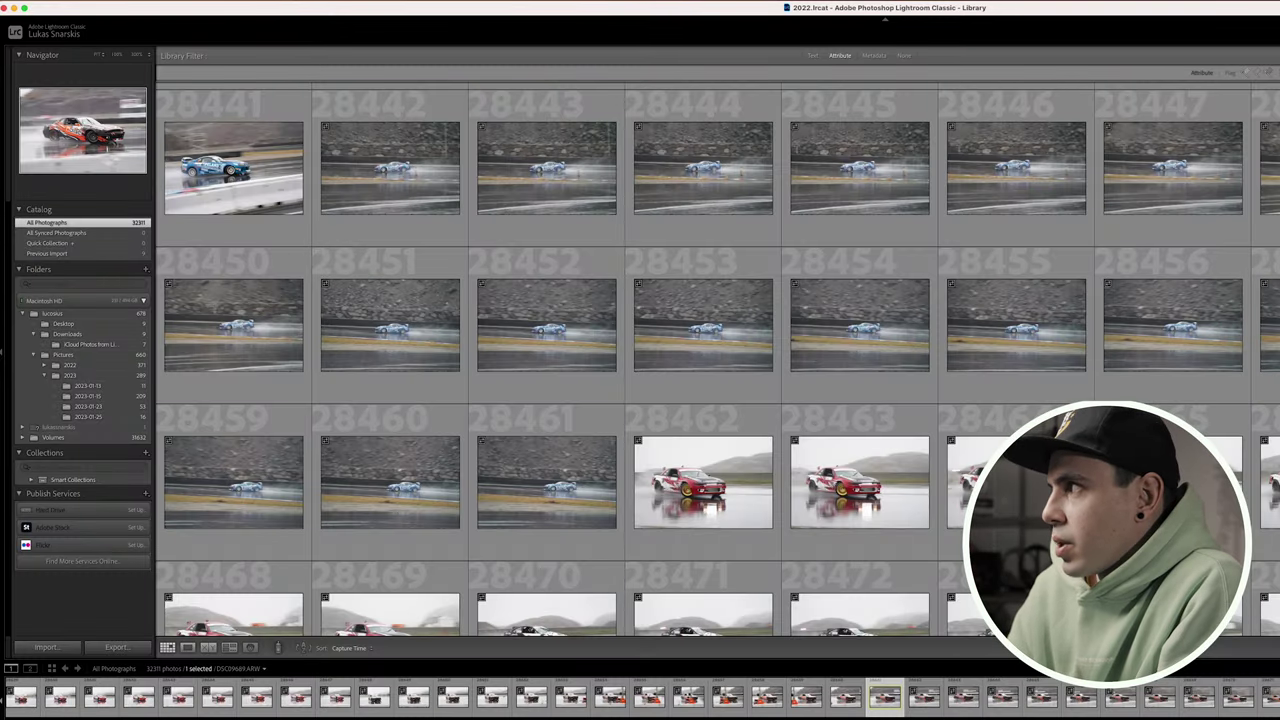
- Switch to Develop and start a preset import, cancelling without importing anything
key("d")
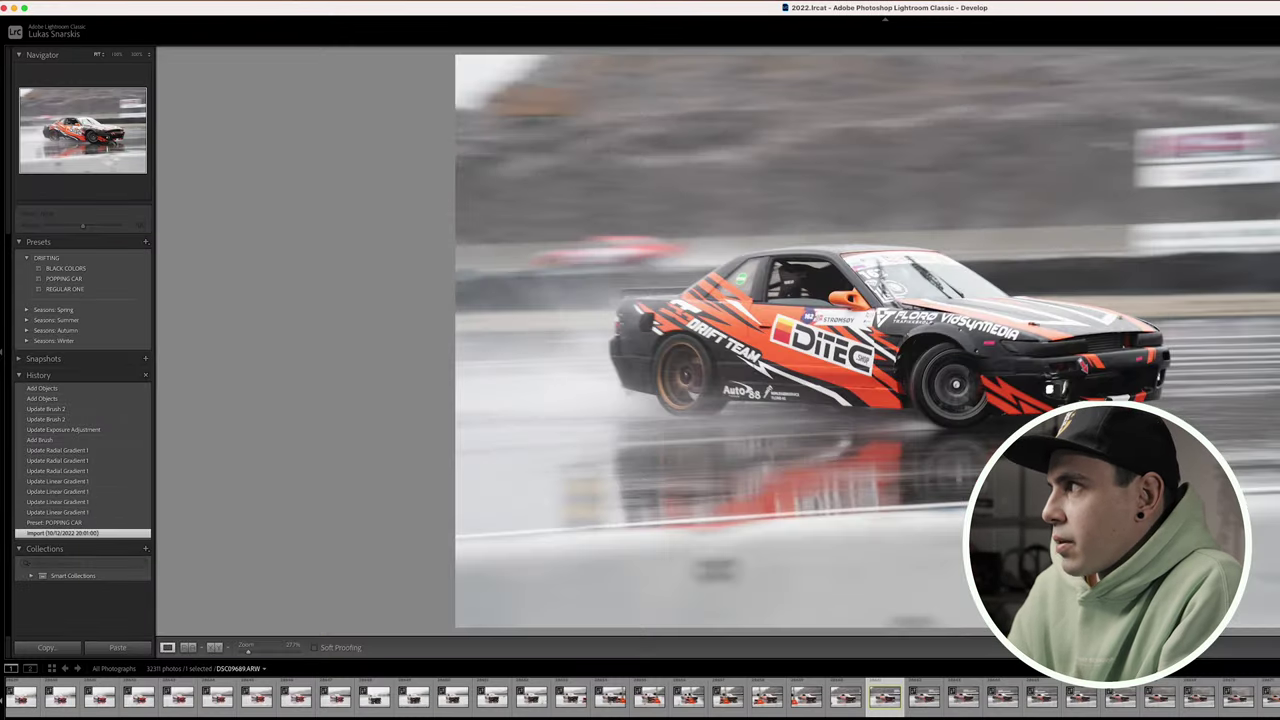
left_click(145, 244)
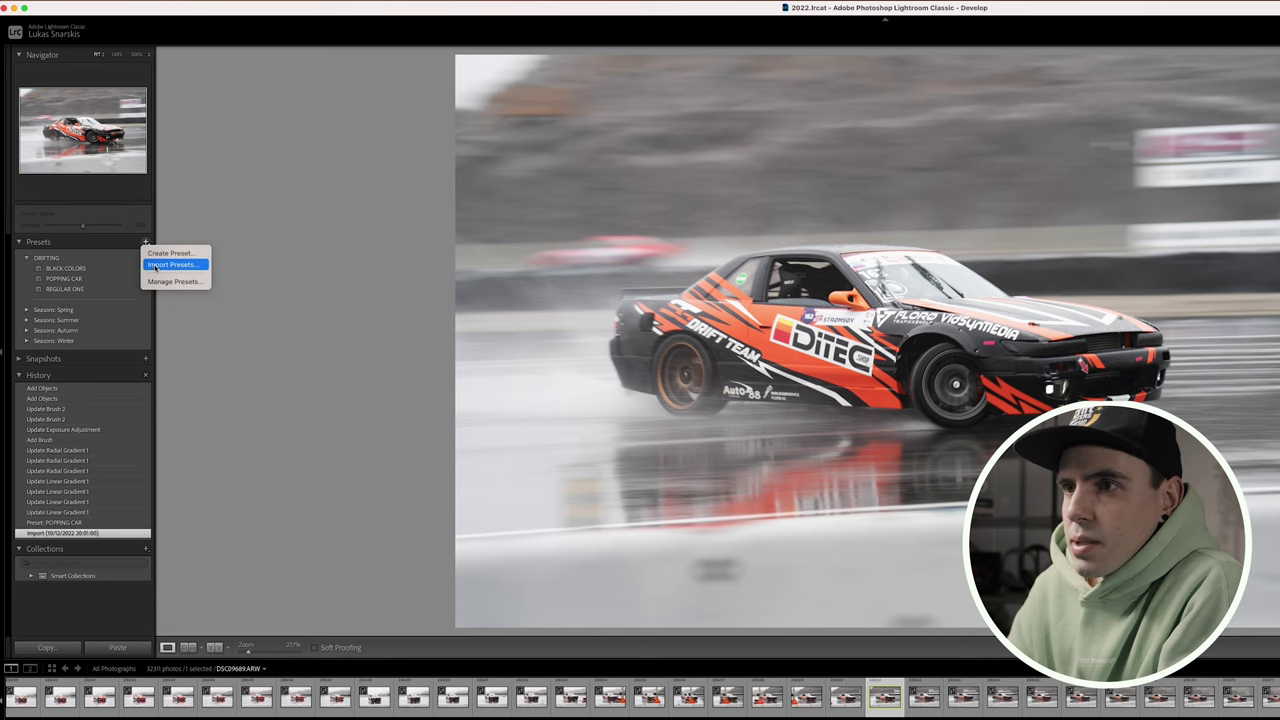
left_click(155, 265)
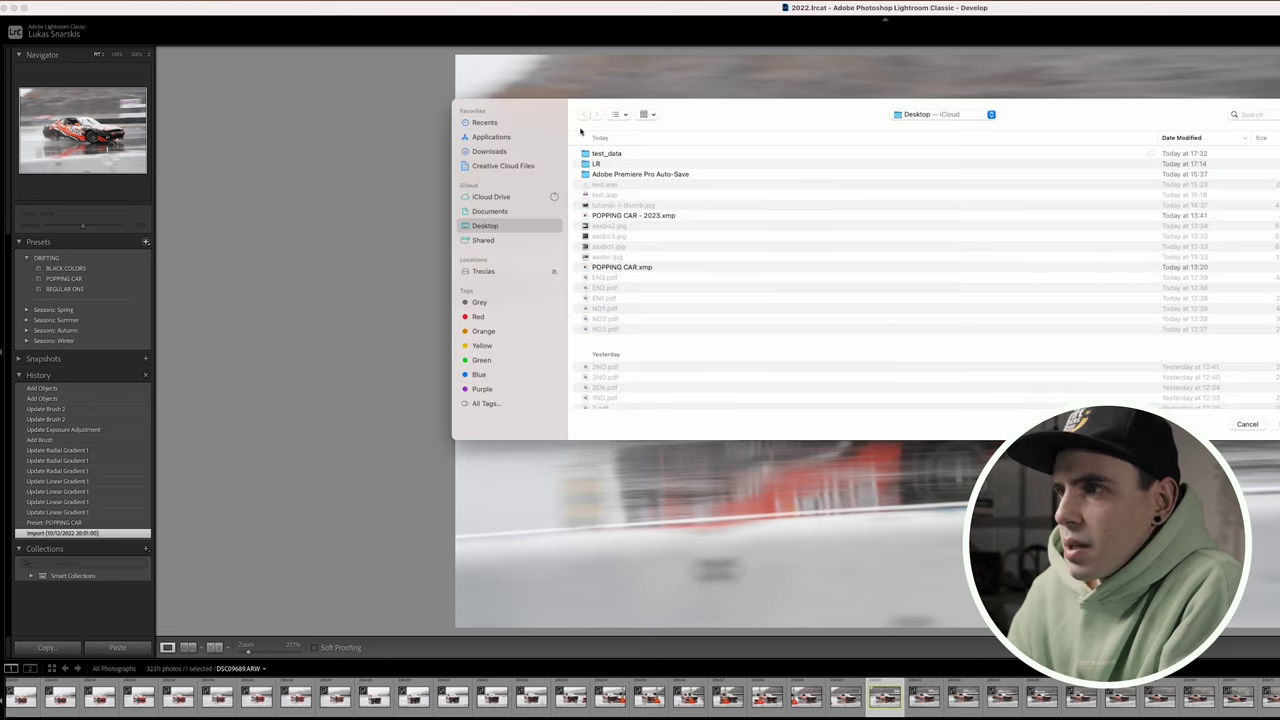
left_click(1249, 425)
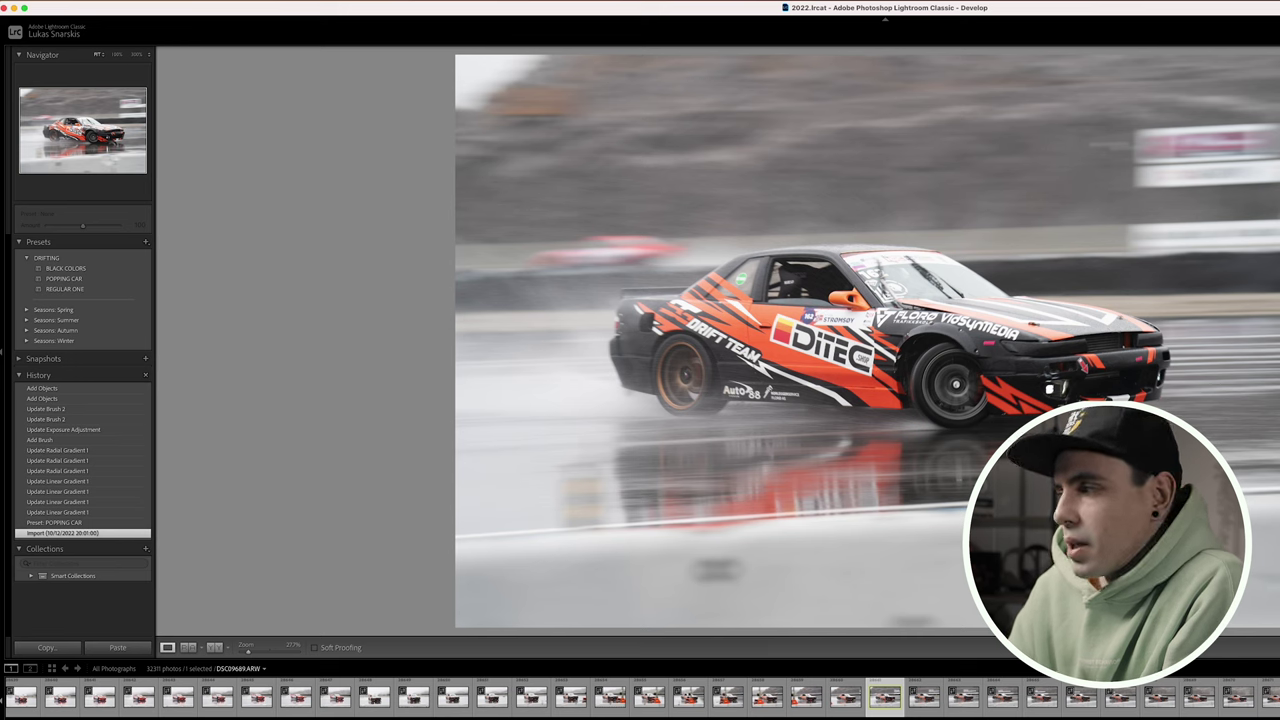
- Label the orange car photo yellow, filter the filmstrip, and open the white-and-blue car photo
key("super+l")
key("8")
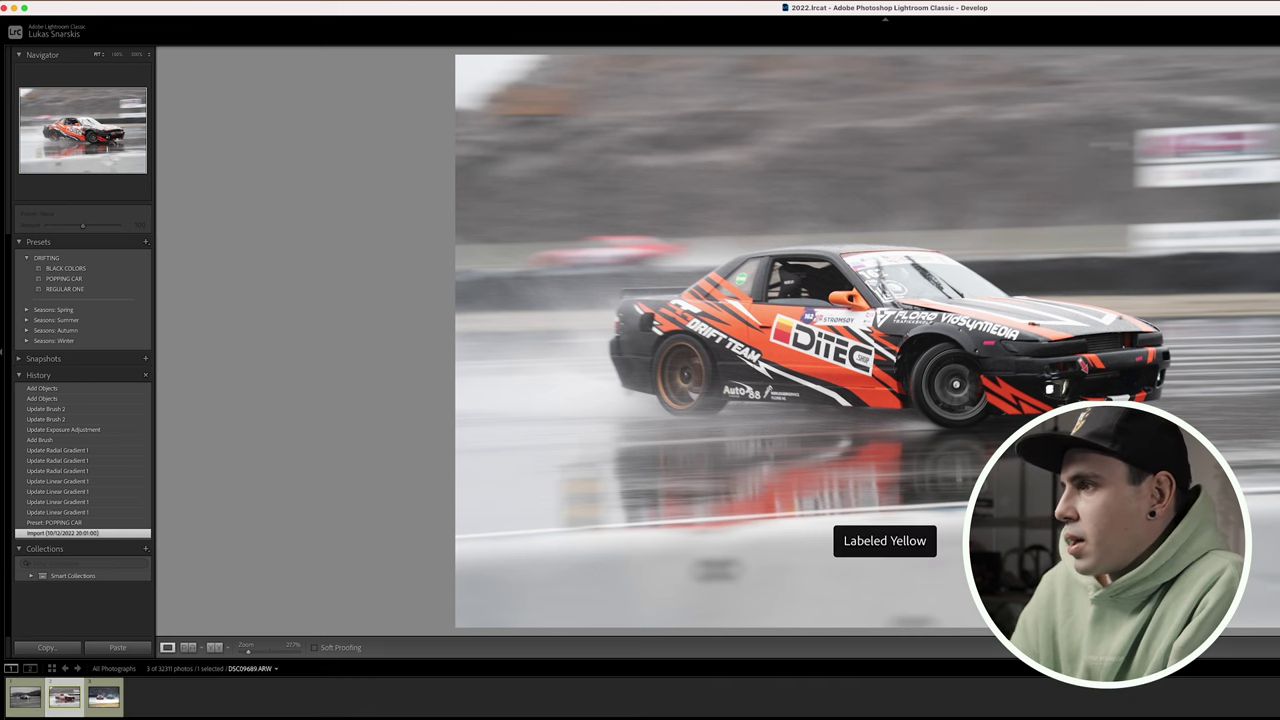
left_click(35, 706)
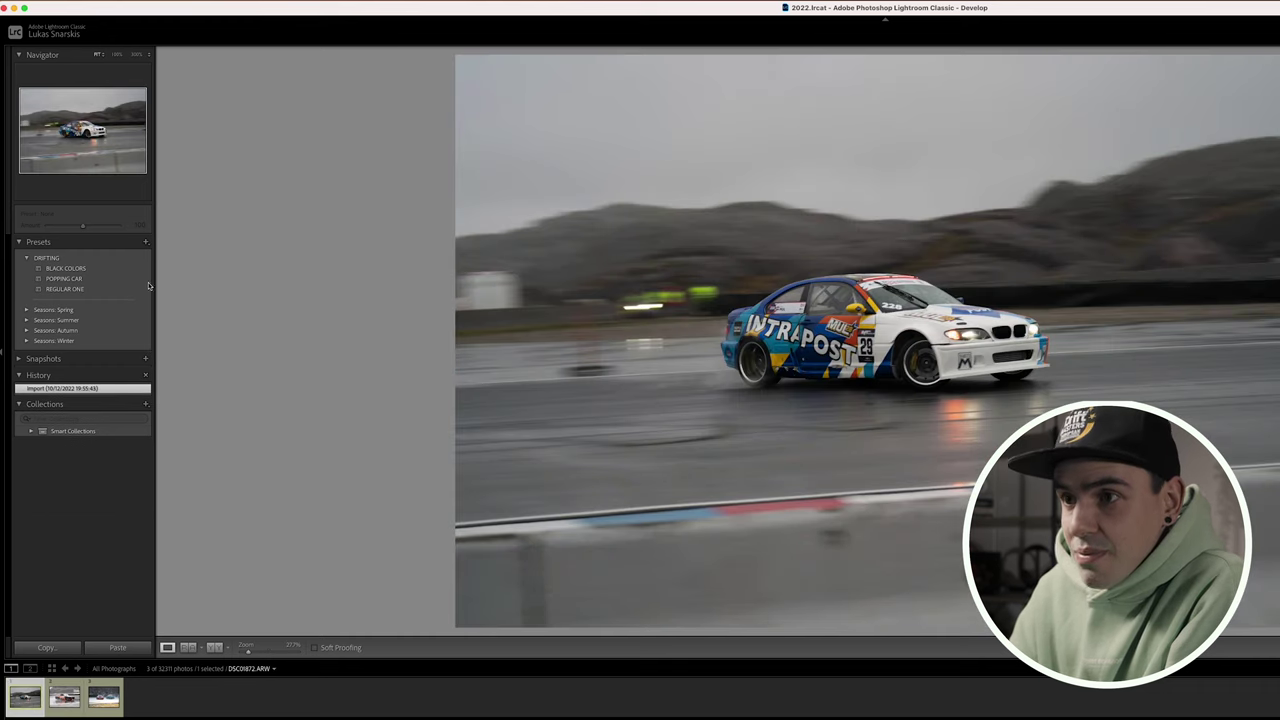
- Apply the DRIFTING > POPPING CAR preset to the white-and-blue BMW photo
left_click(63, 279)
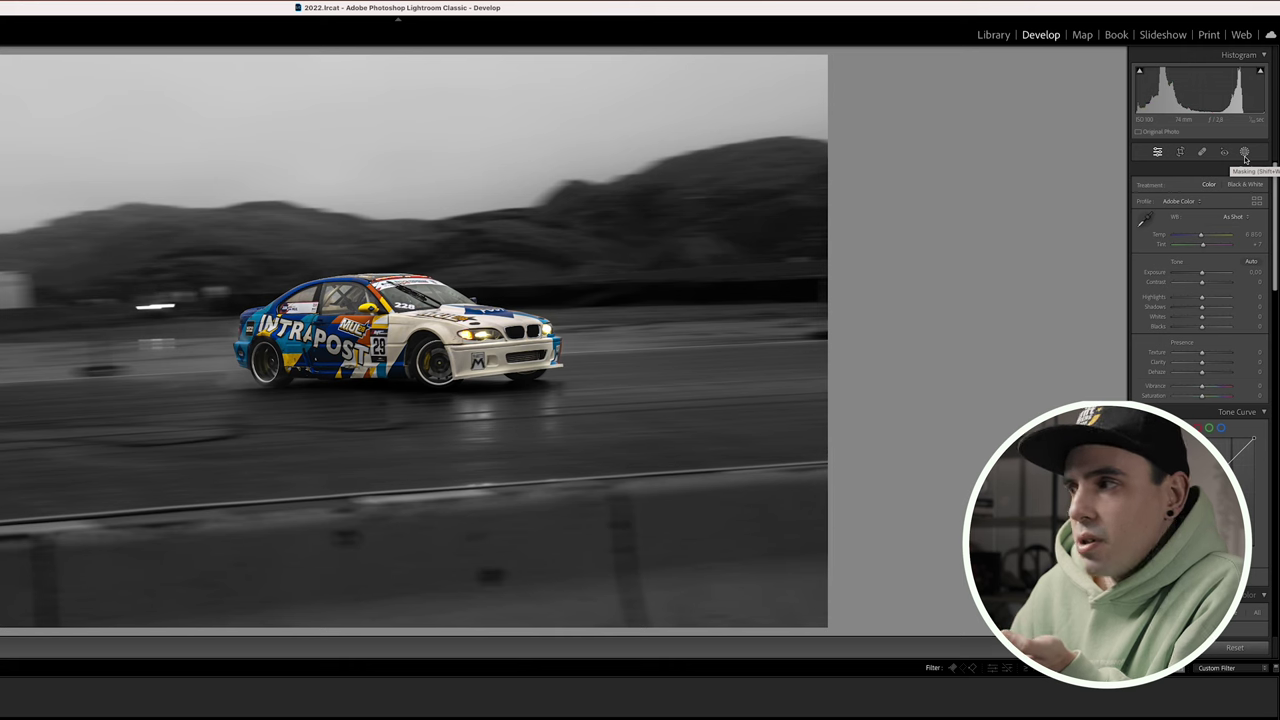
- Preview the Cars and Background mask overlays in the masking panel, then hide the overlay
left_click(1244, 155)
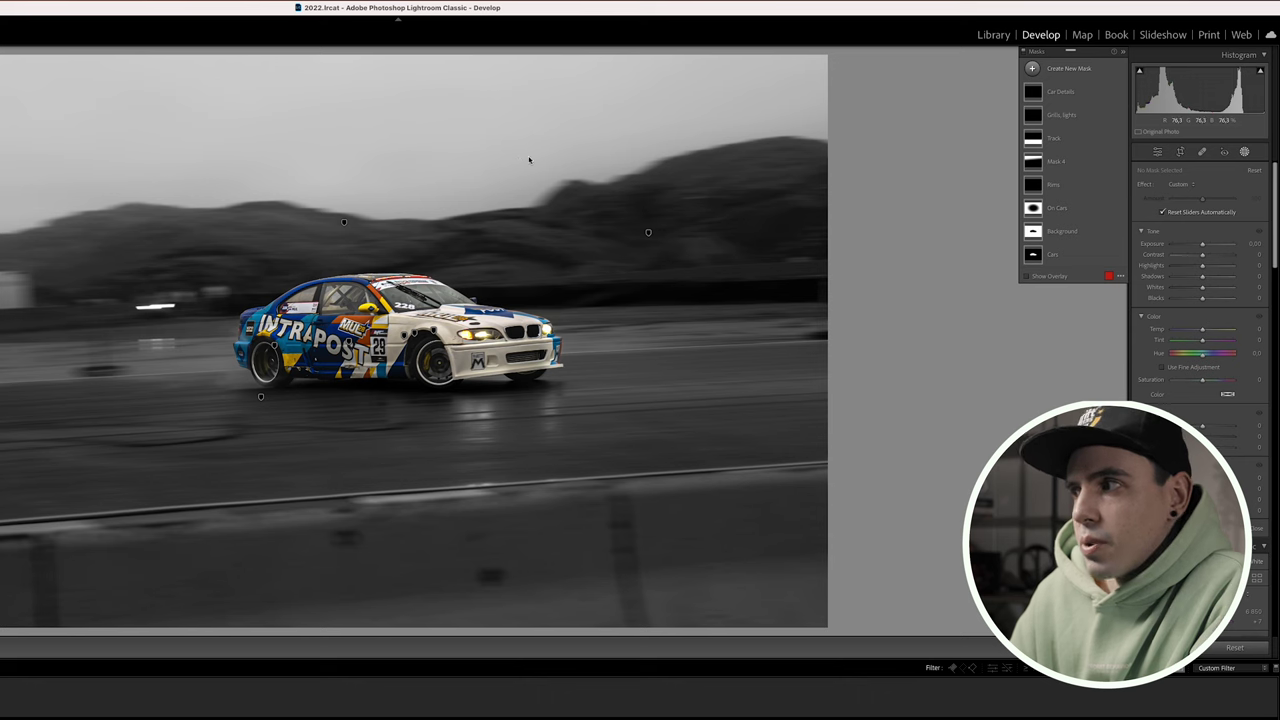
left_click(1065, 254)
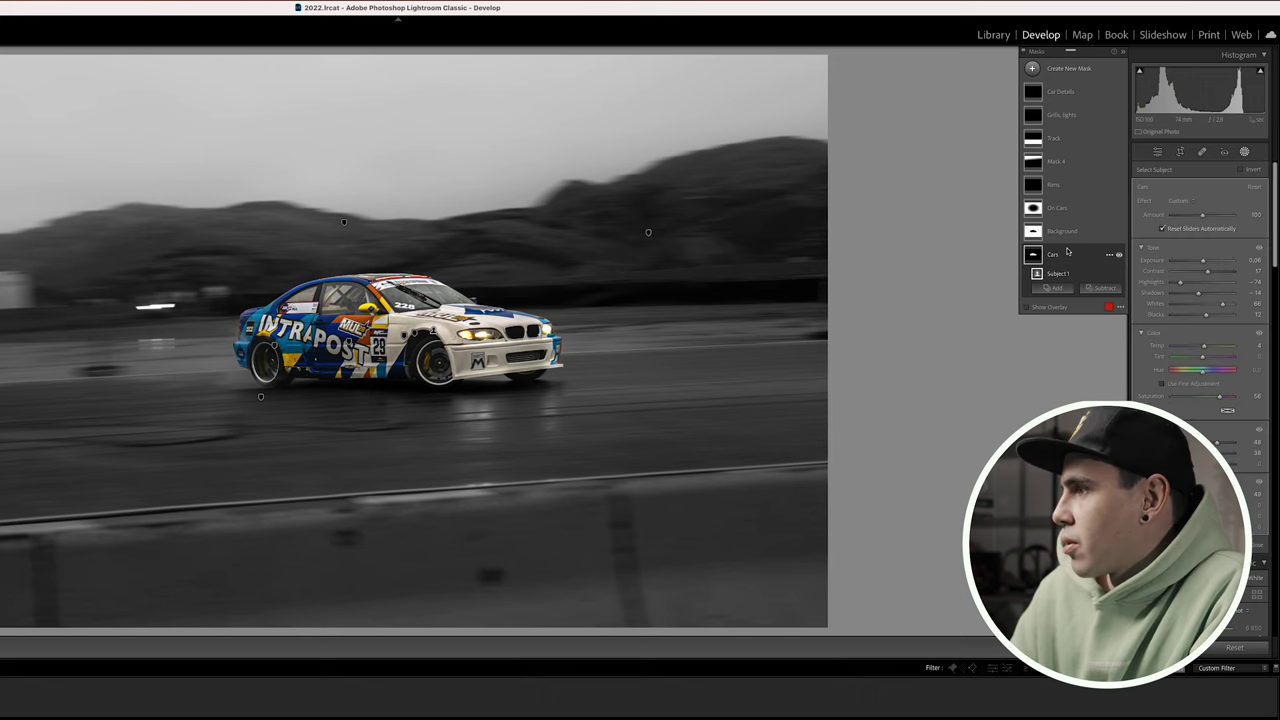
left_click(1028, 307)
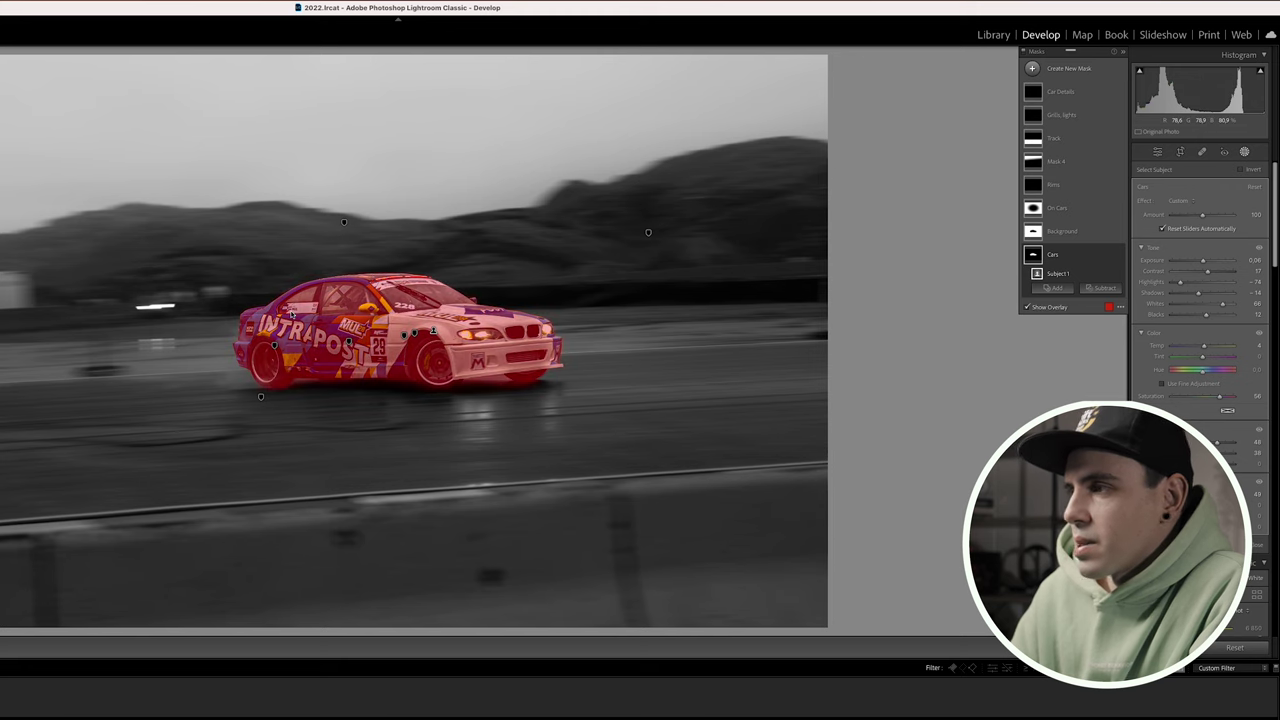
left_click(1081, 238)
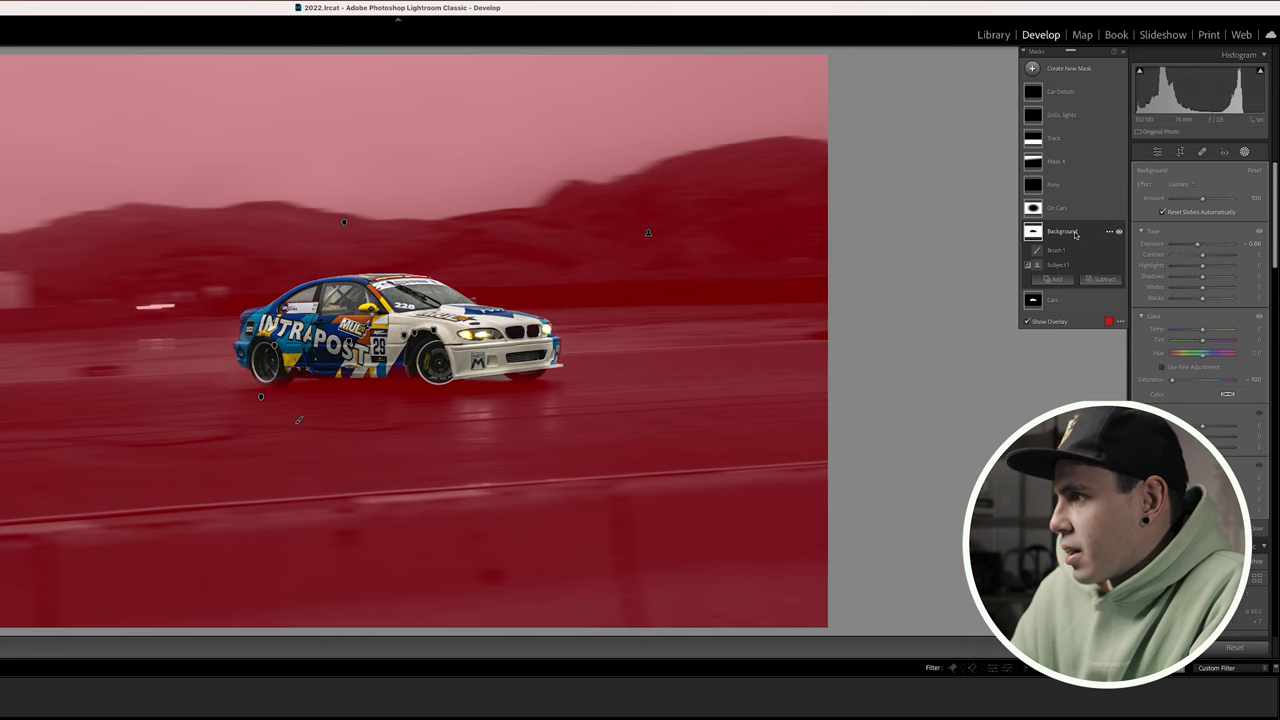
left_click(1055, 299)
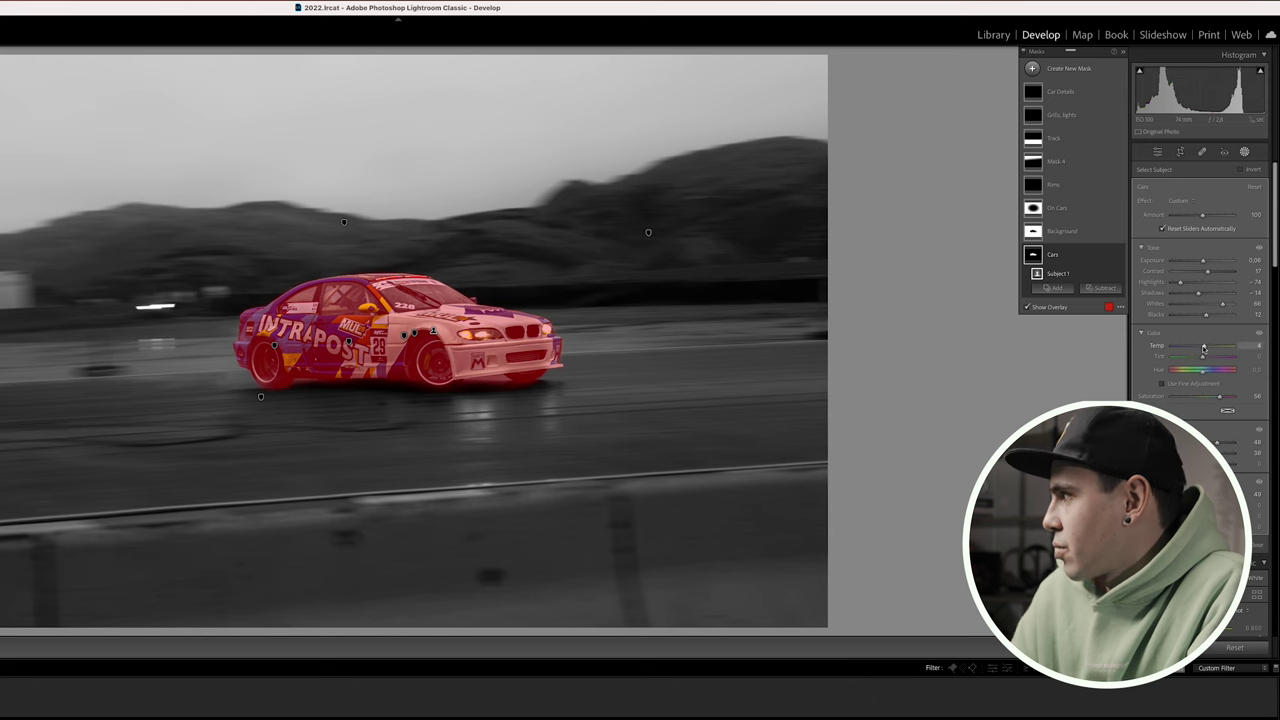
key("o")
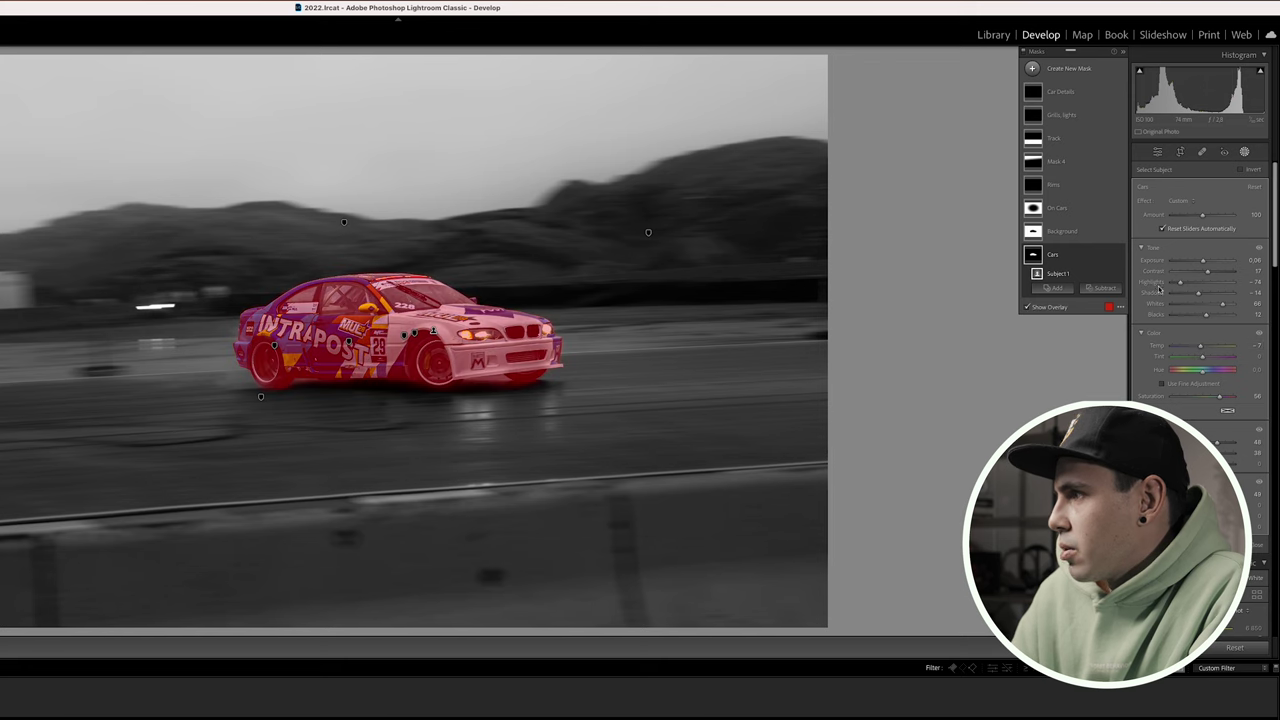
- Shrink the On Cars radial gradient's height to hug the BMW and nudge it slightly left
left_click(1060, 208)
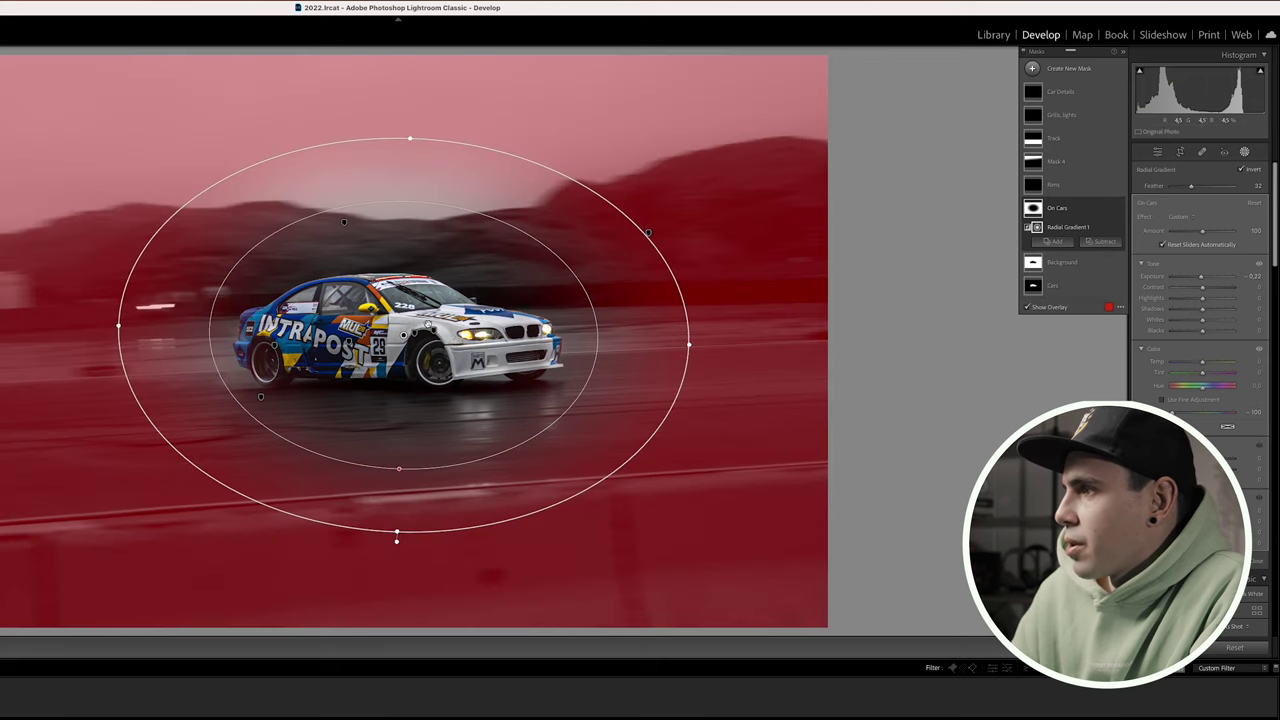
left_click_drag(410, 139, 414, 187)
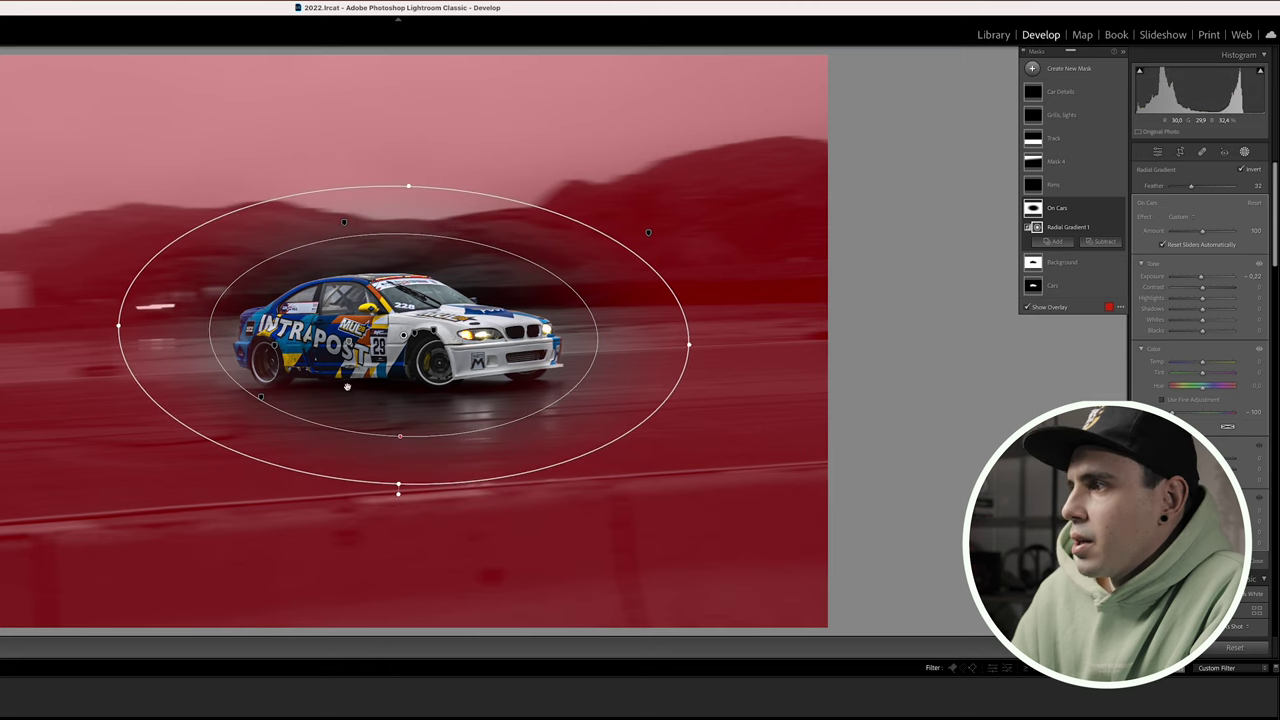
left_click_drag(352, 417, 347, 420)
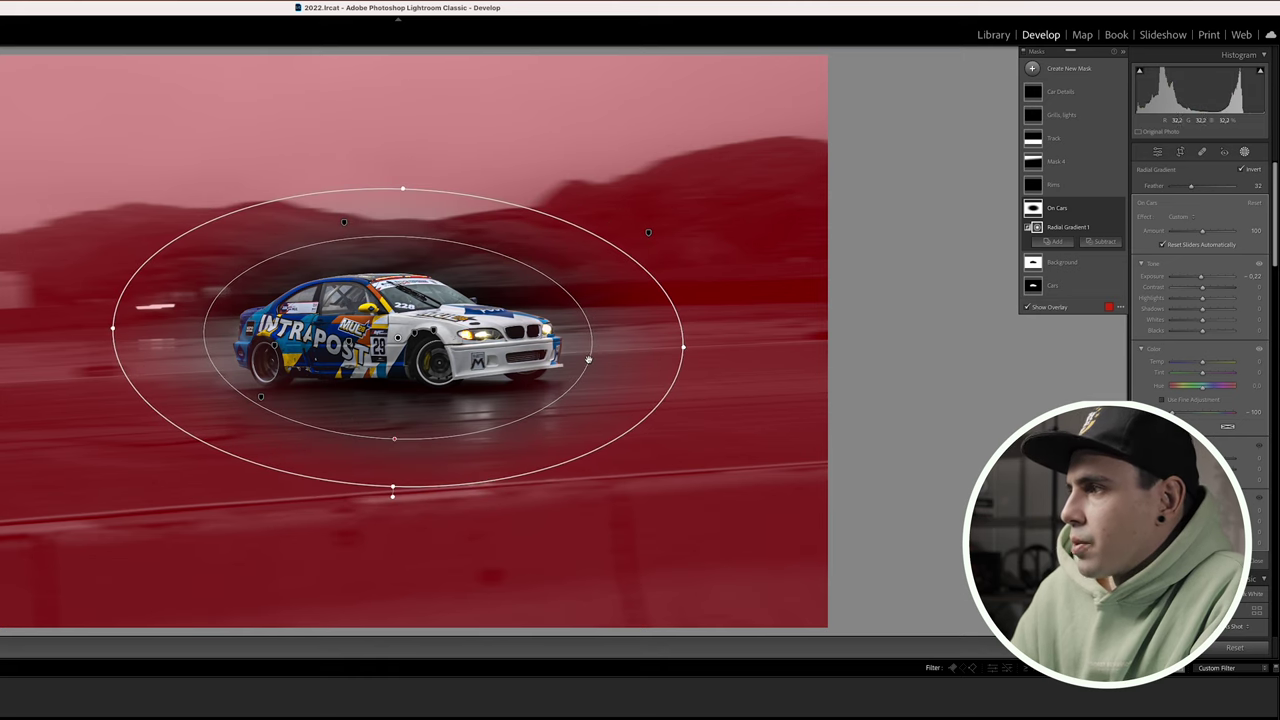
left_click(1081, 185)
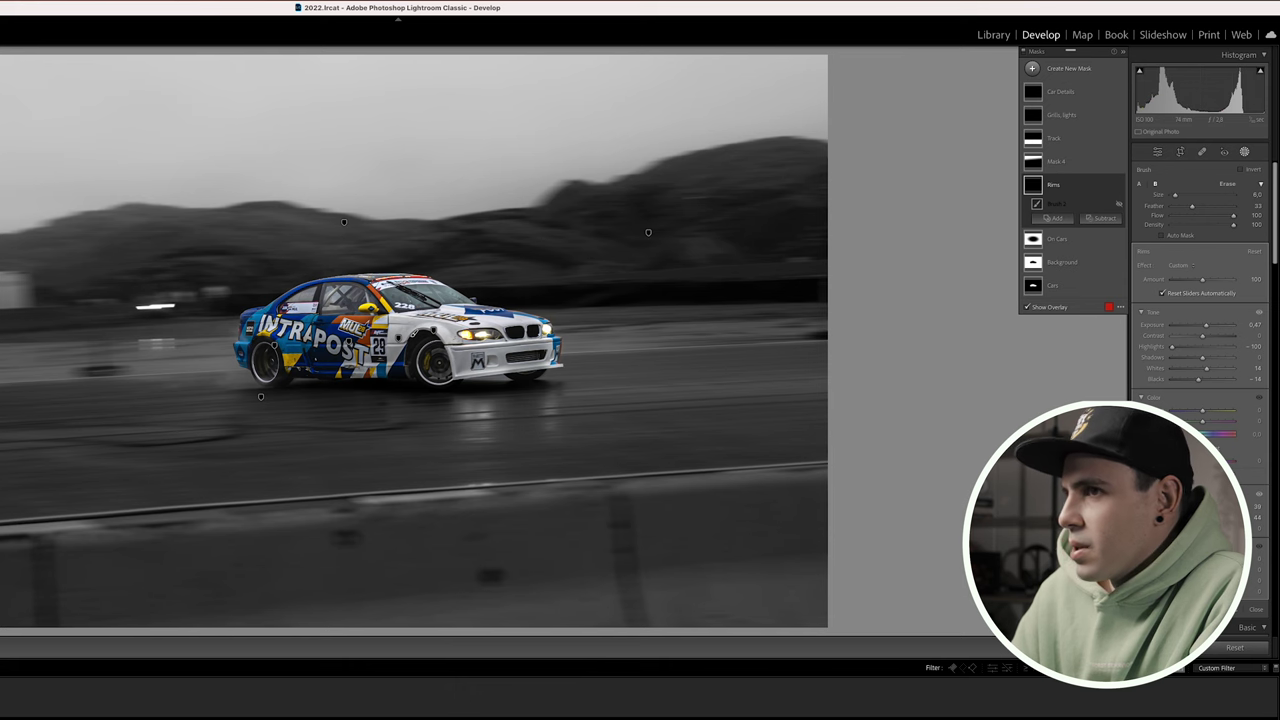
key("super+equal")
key("super+equal")
- Try brushing the Rims mask over the front wheel arch, then undo that stroke
left_click_drag(182, 65, 995, 300)
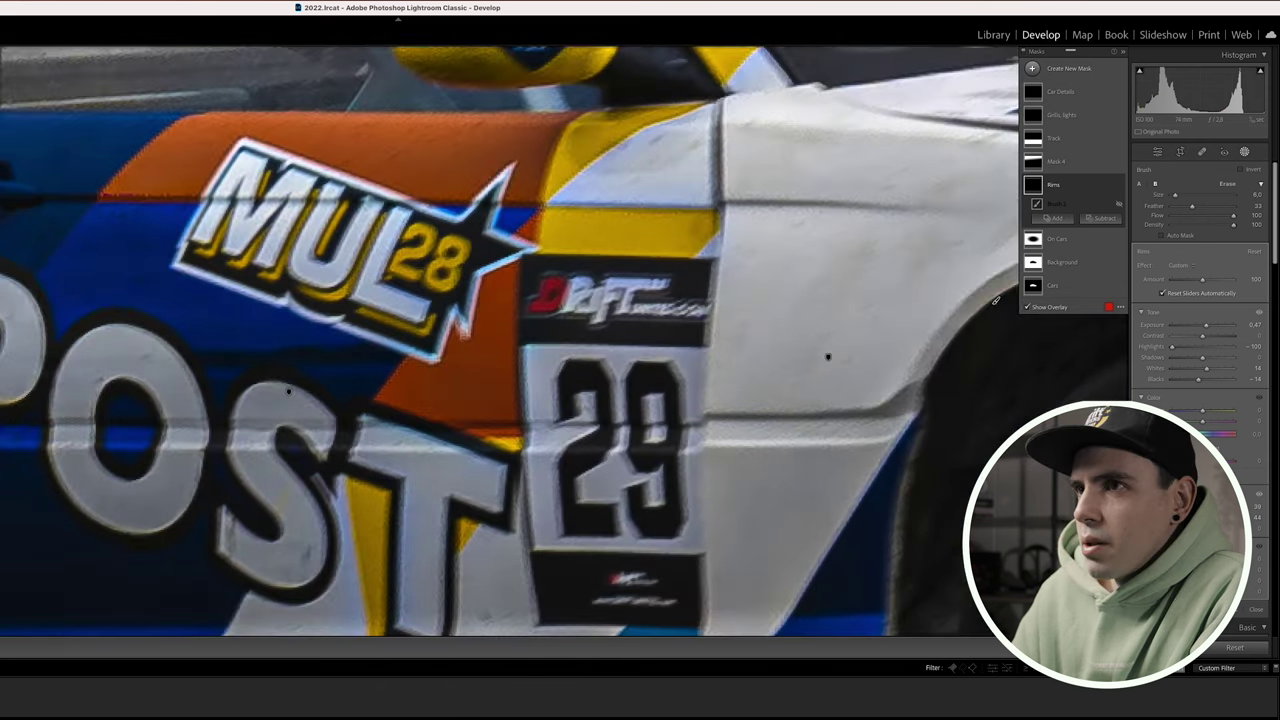
key("super+minus")
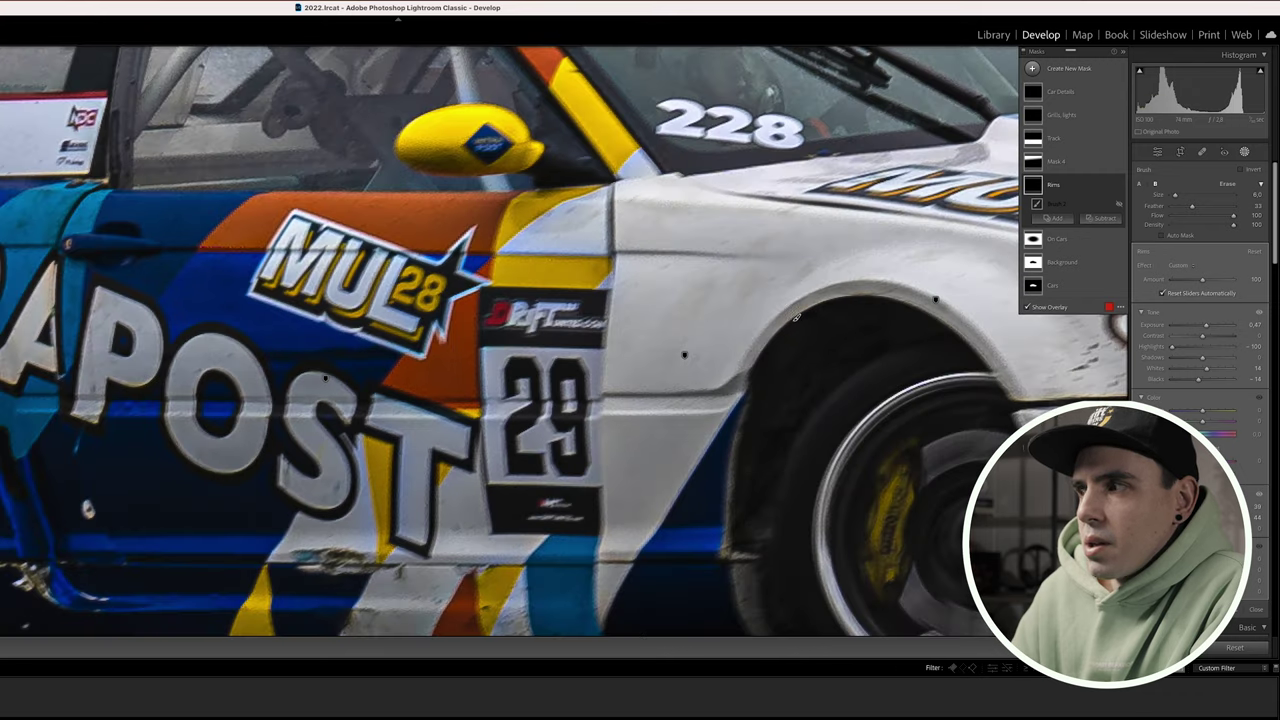
left_click_drag(778, 440, 796, 317)
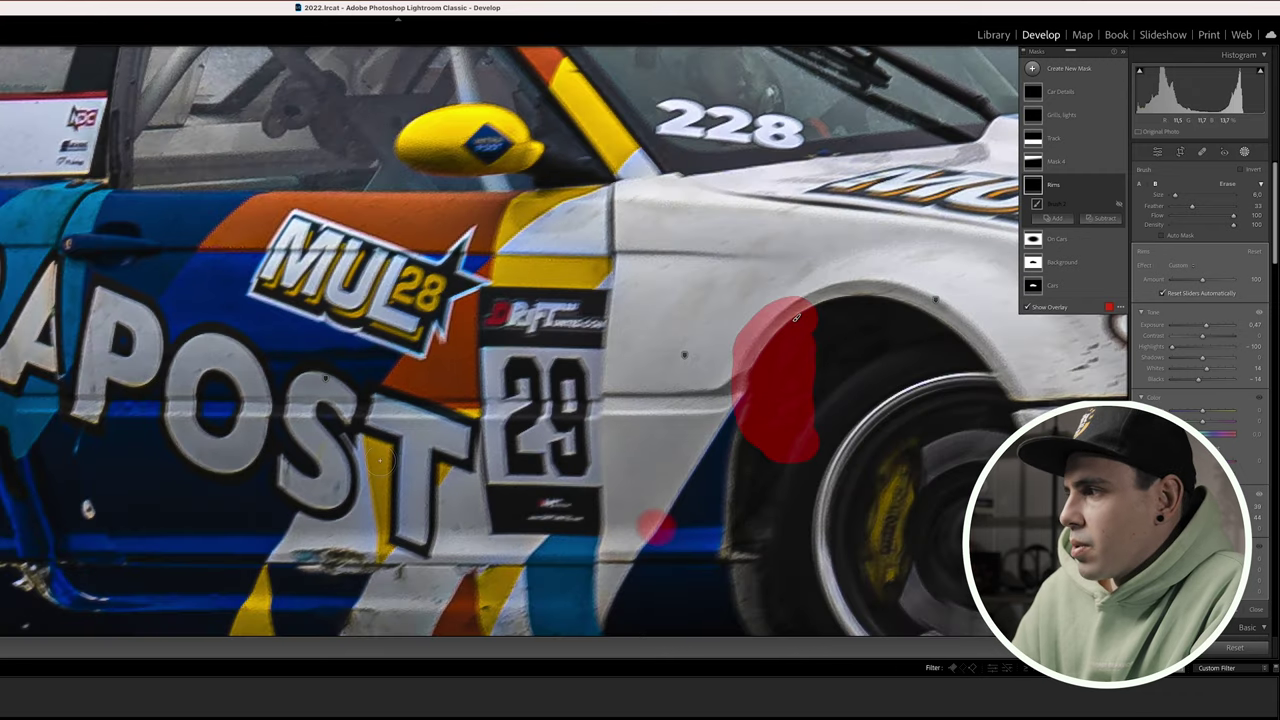
key("super+z")
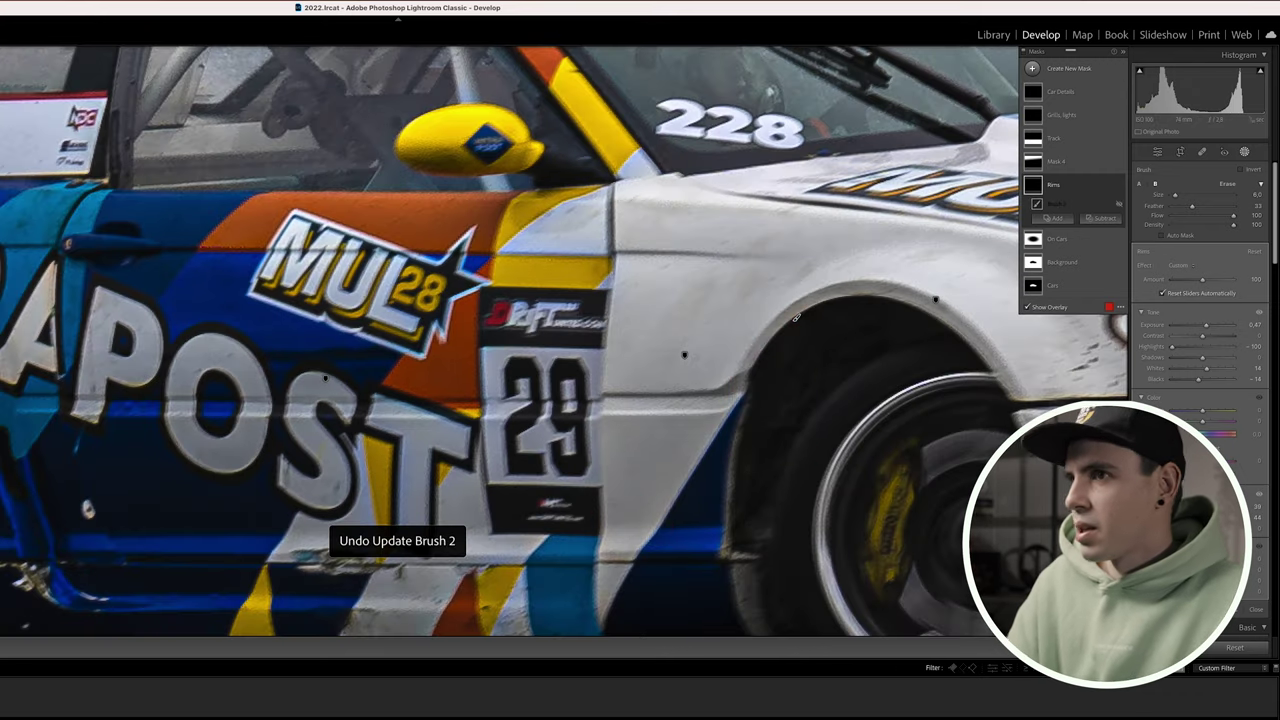
key("z")
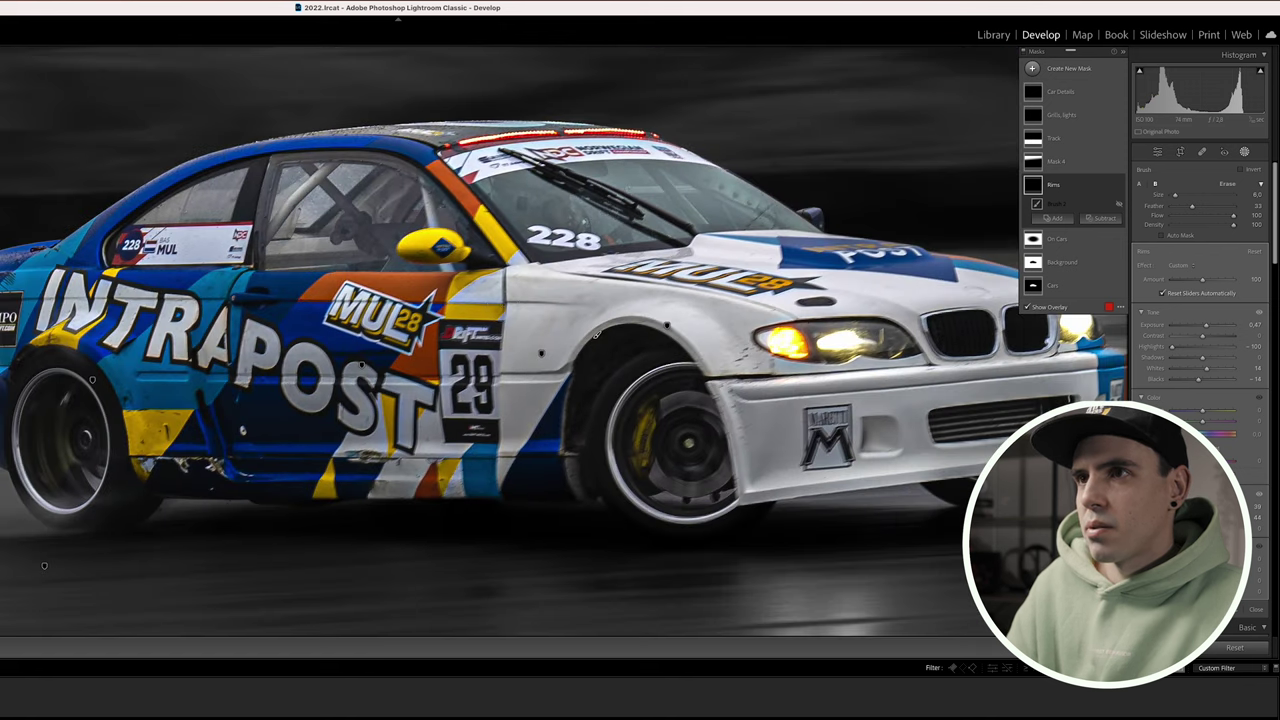
- Add Objects selections for the front wheel and the rear wheel to the Rims mask
left_click(1055, 218)
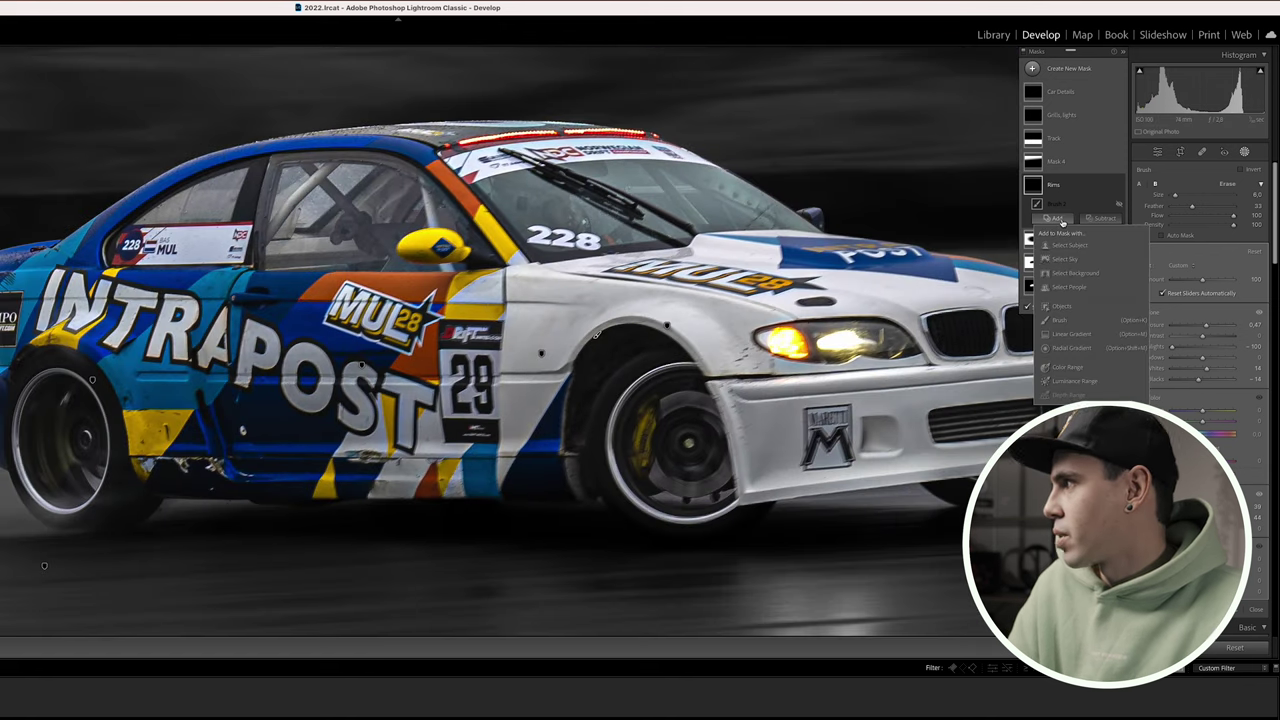
left_click(1066, 311)
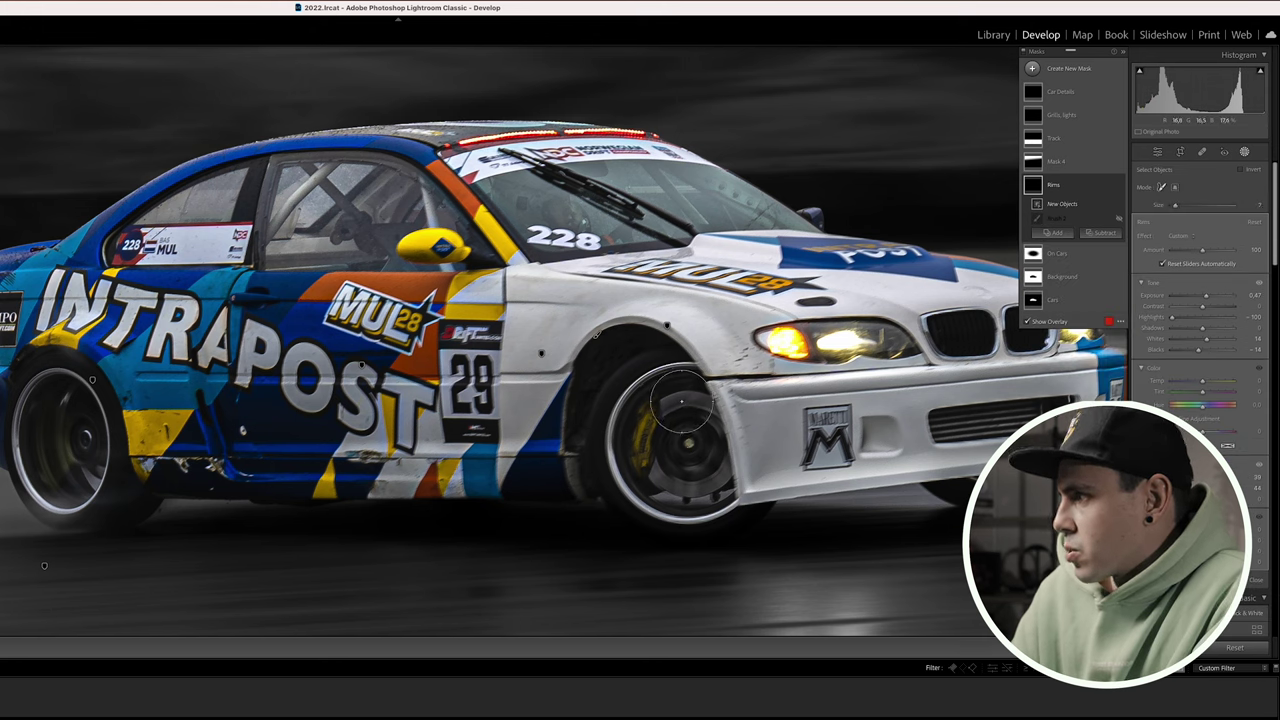
mouse_move(681, 400)
left_mouse_down()
mouse_move(644, 442)
mouse_move(672, 489)
mouse_move(722, 470)
mouse_move(710, 418)
mouse_move(698, 426)
left_mouse_up()
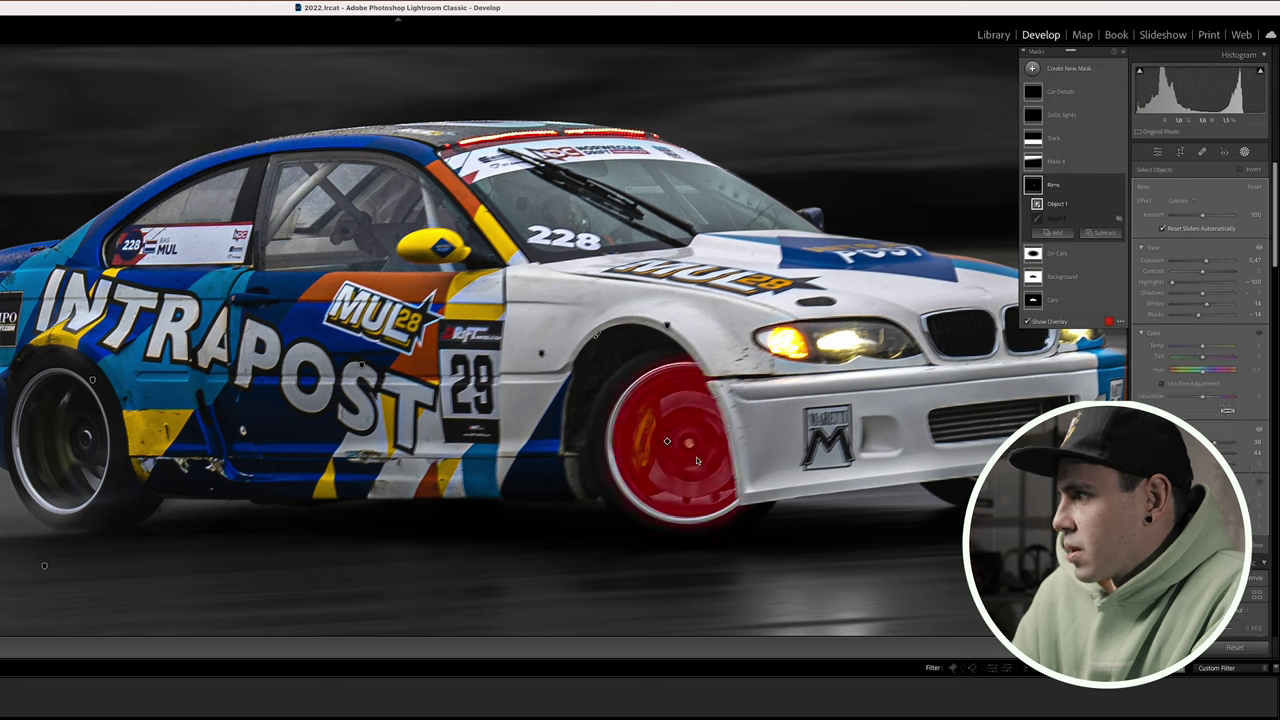
left_click(1051, 232)
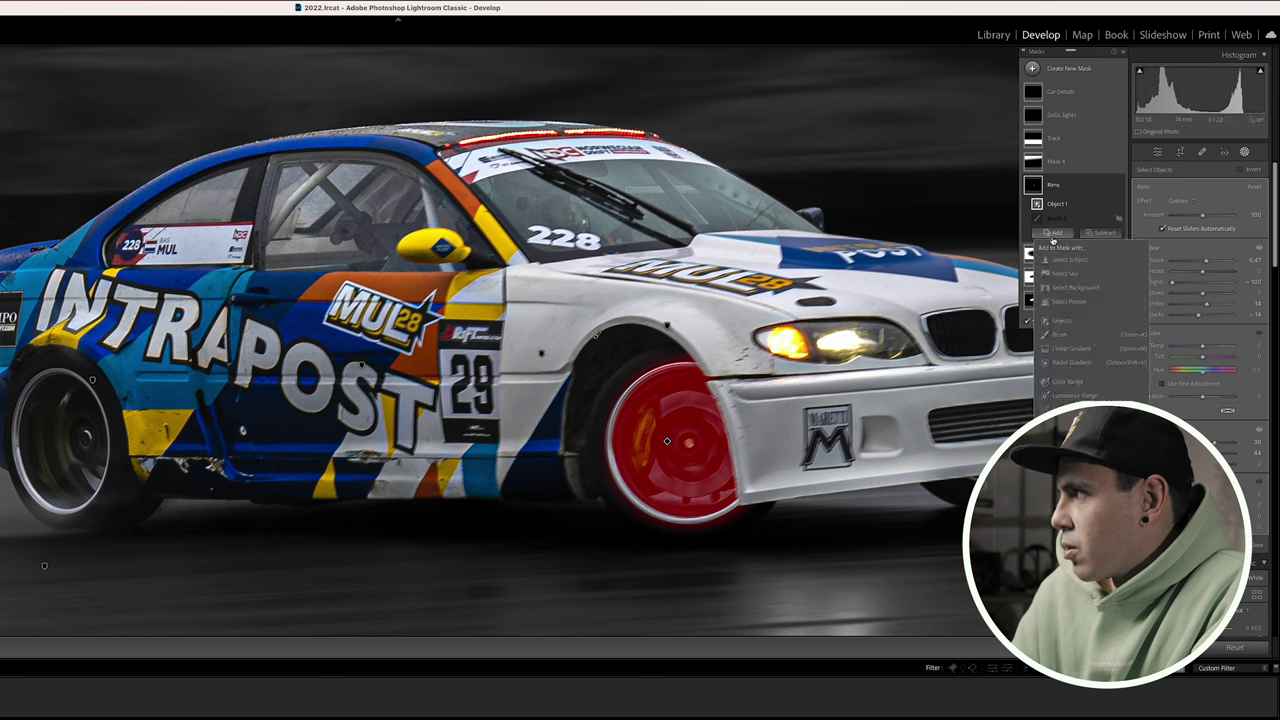
left_click(1051, 321)
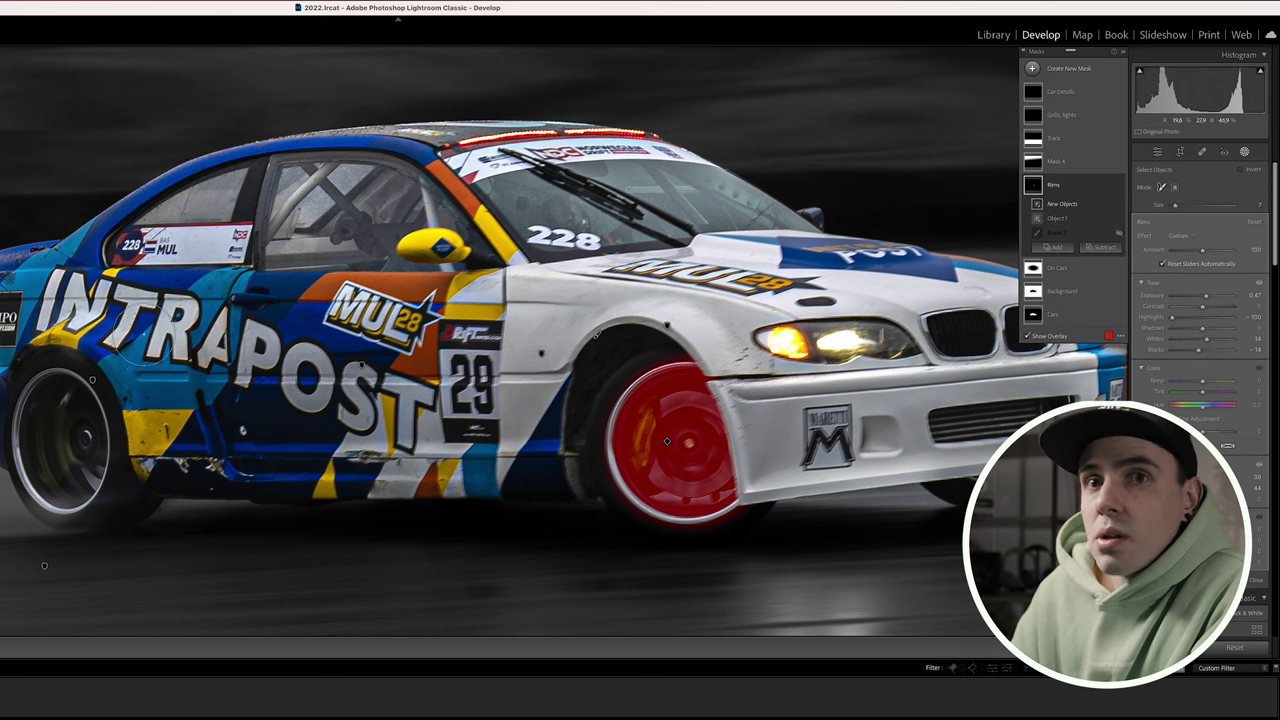
mouse_move(50, 410)
left_mouse_down()
mouse_move(52, 471)
mouse_move(76, 494)
mouse_move(96, 410)
mouse_move(74, 418)
left_mouse_up()
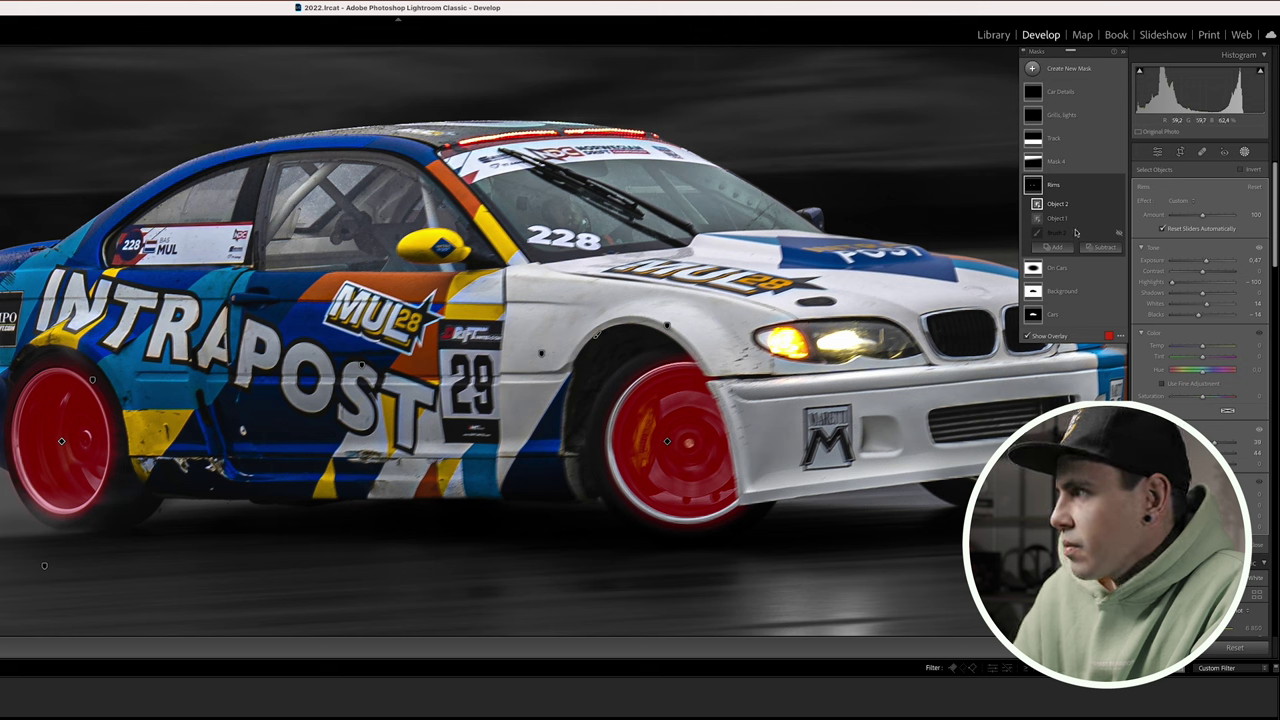
- Drag the sky gradient mask's centre lower in the frame
left_click(1064, 163)
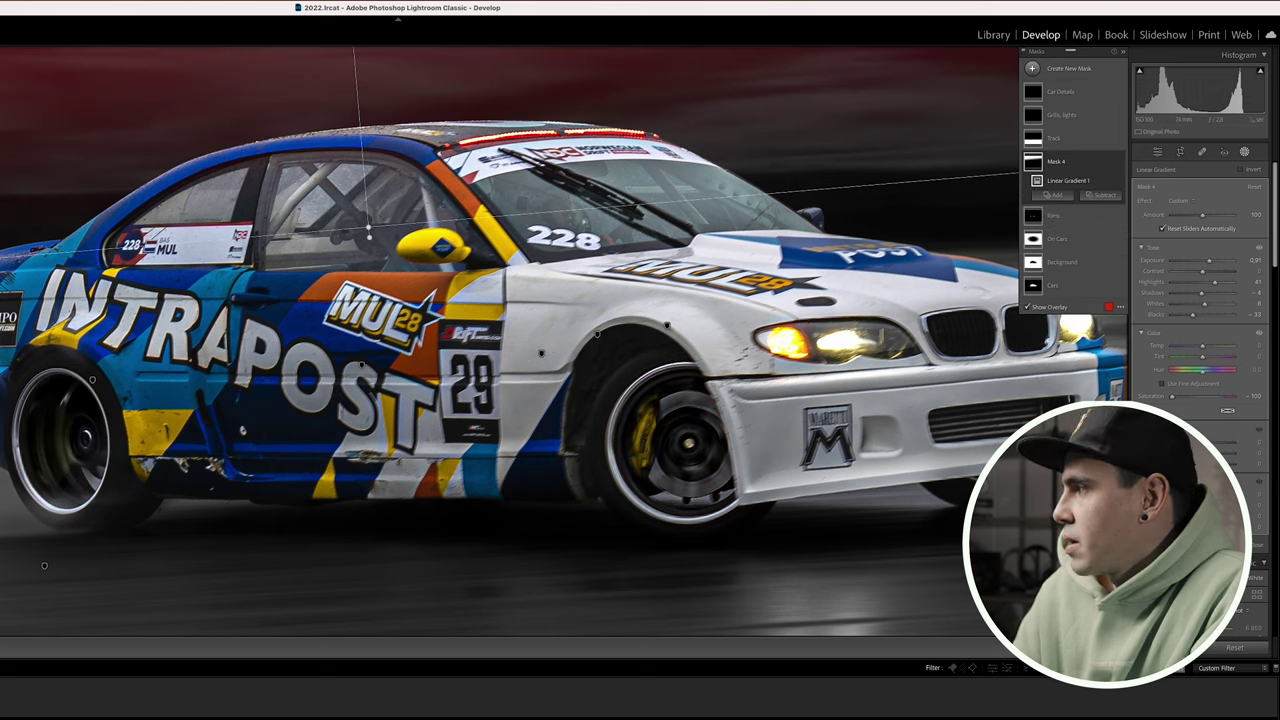
key("z")
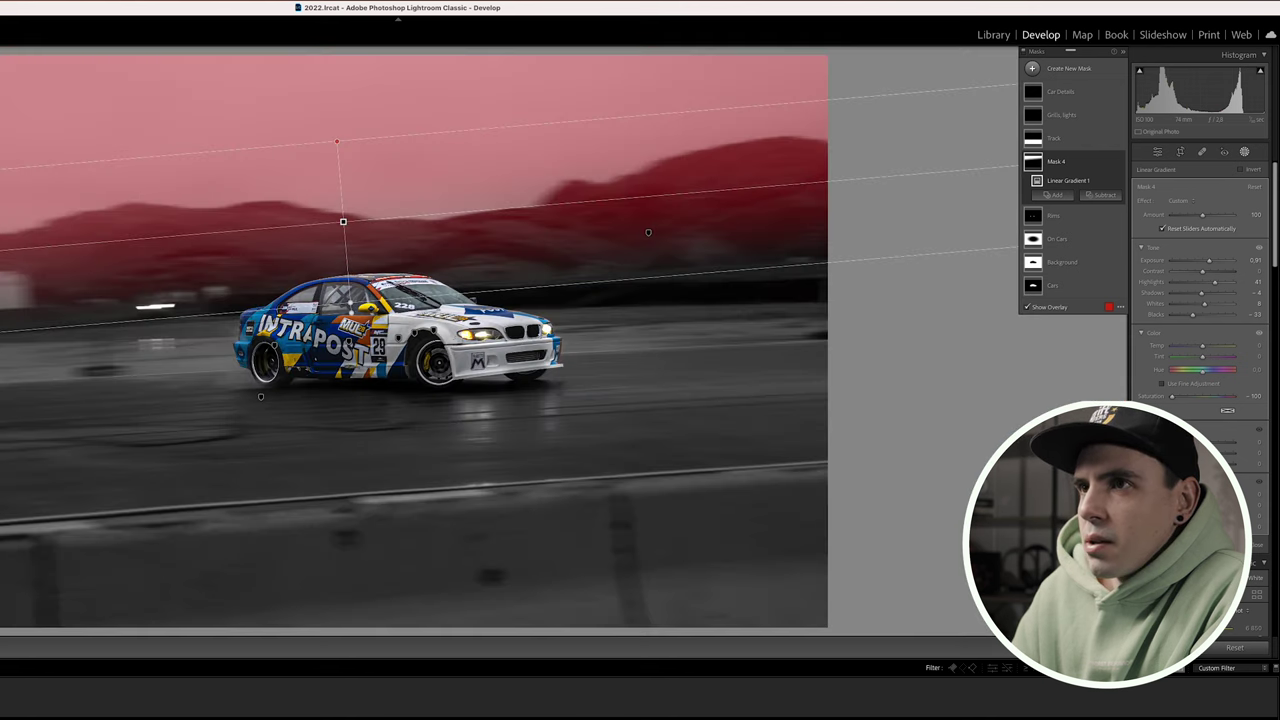
left_click_drag(343, 221, 336, 243)
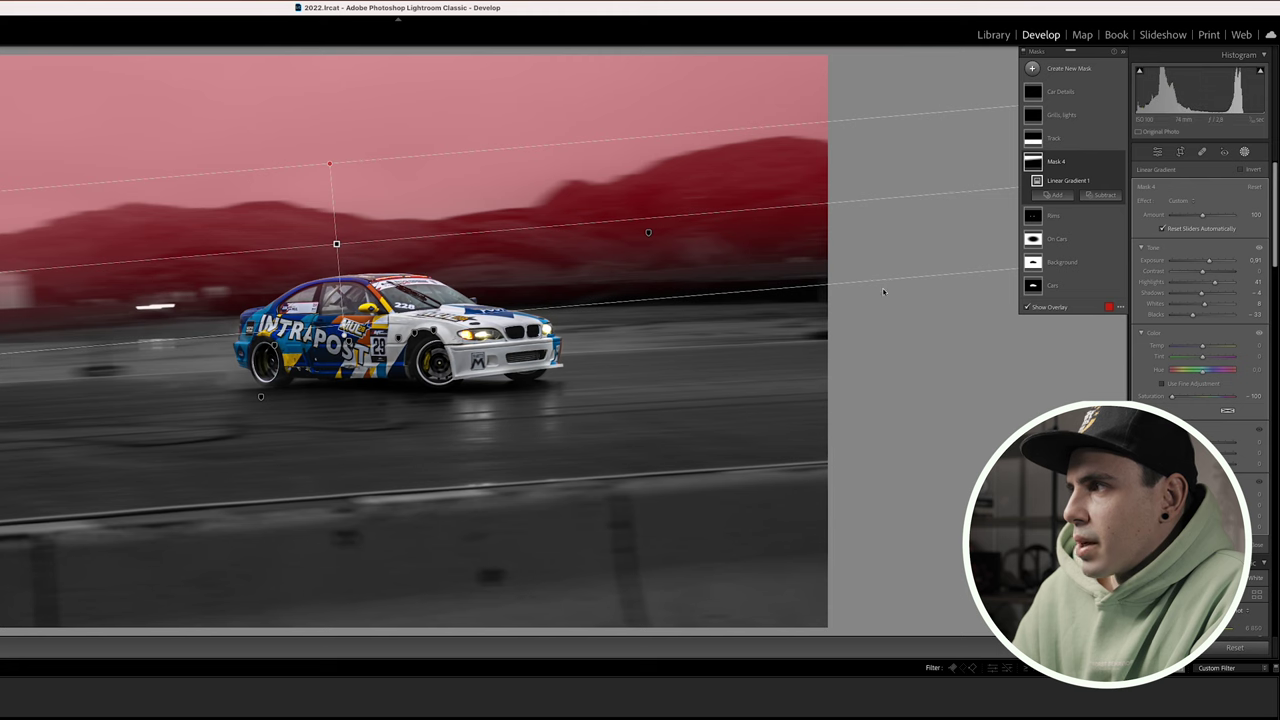
- Rotate the Track linear gradient so it slants down to the right with the road
left_click(1062, 141)
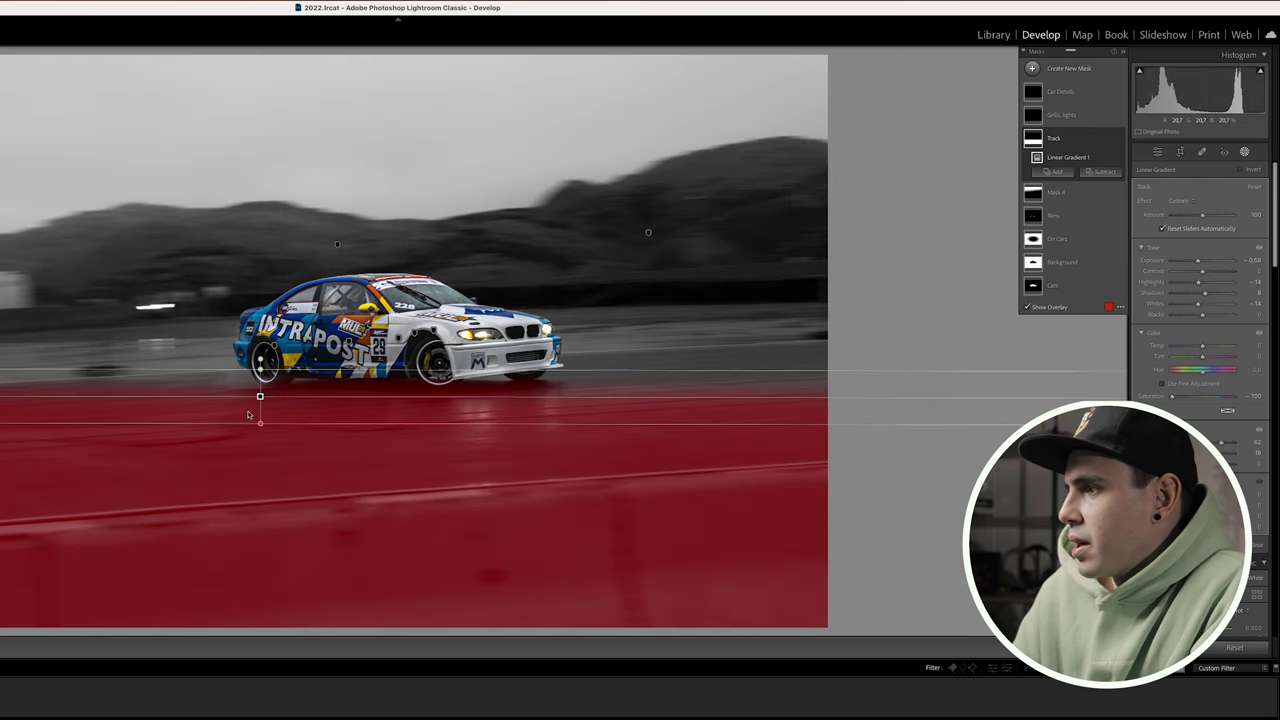
left_click_drag(260, 357, 258, 416)
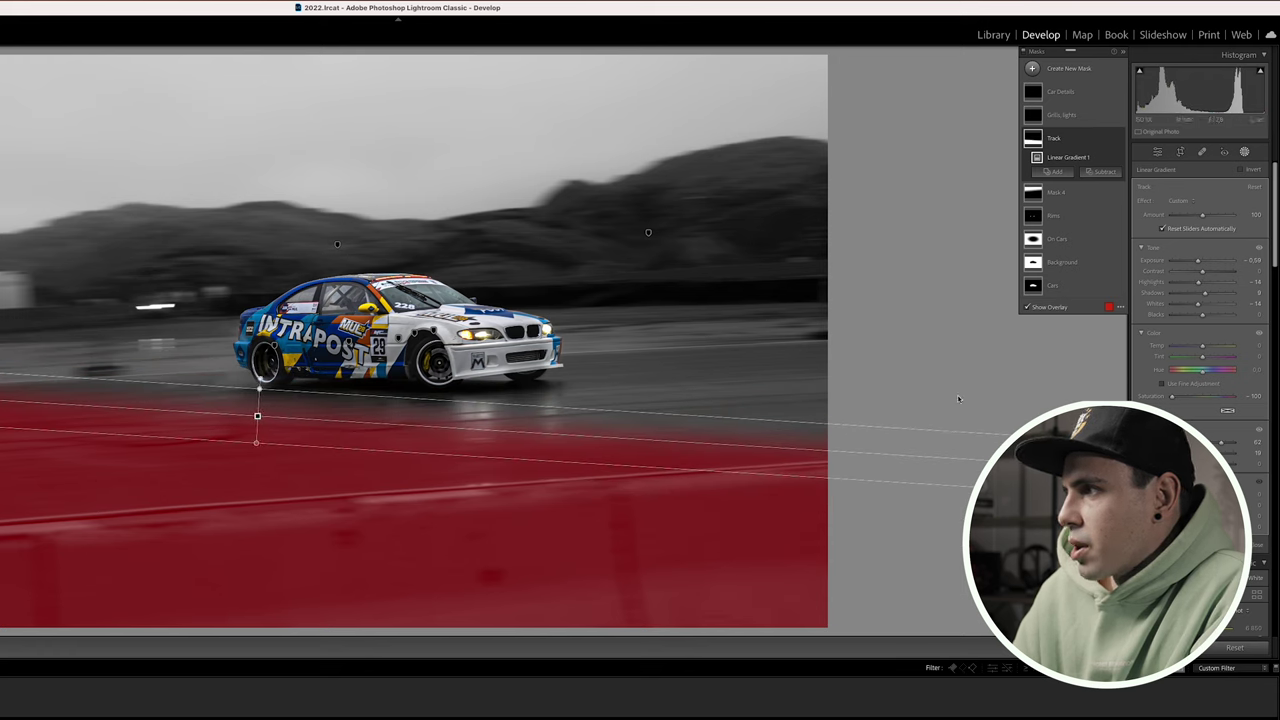
left_click(1070, 116)
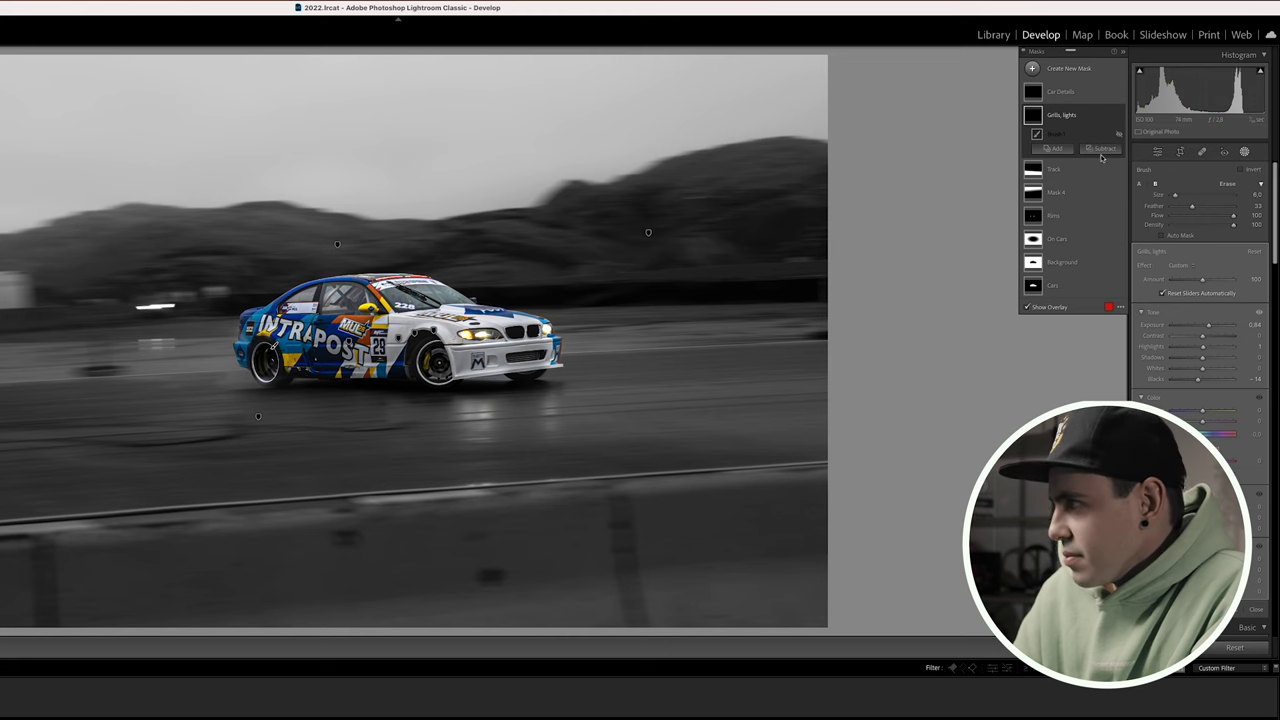
- Add object selections for the front grille and both kidney grilles to Grills, lights
left_click(1059, 150)
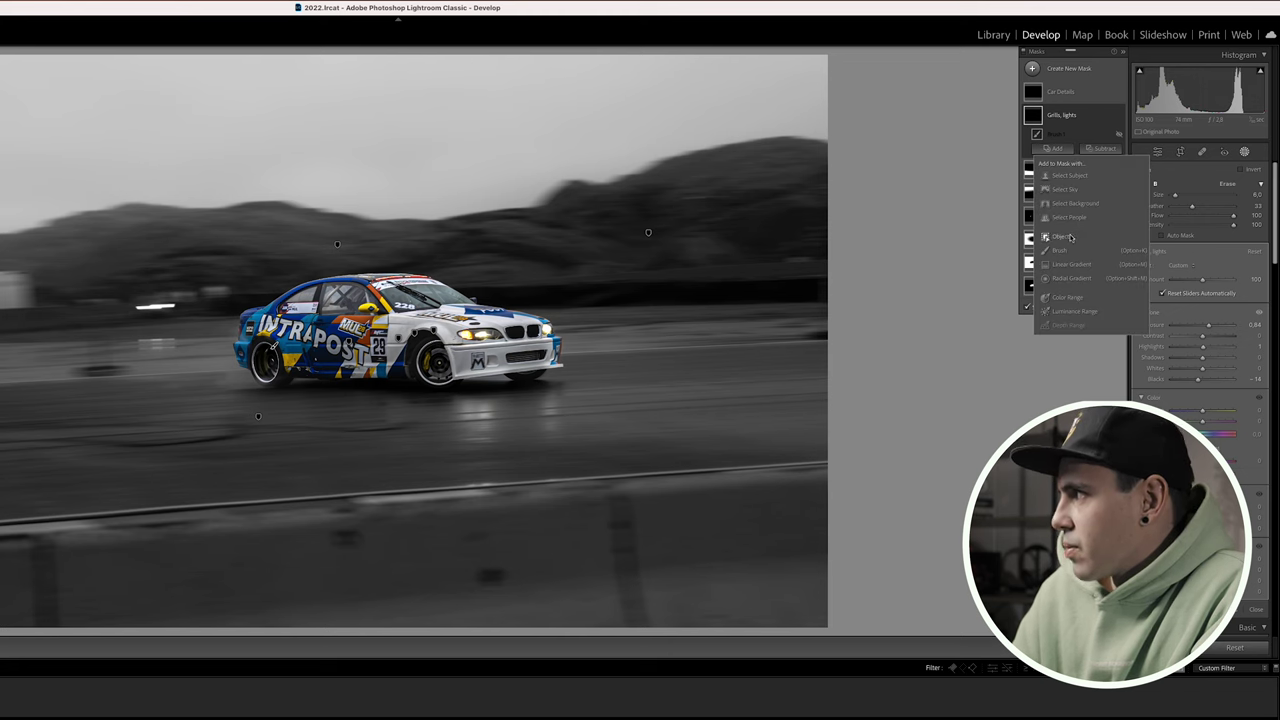
left_click(1070, 236)
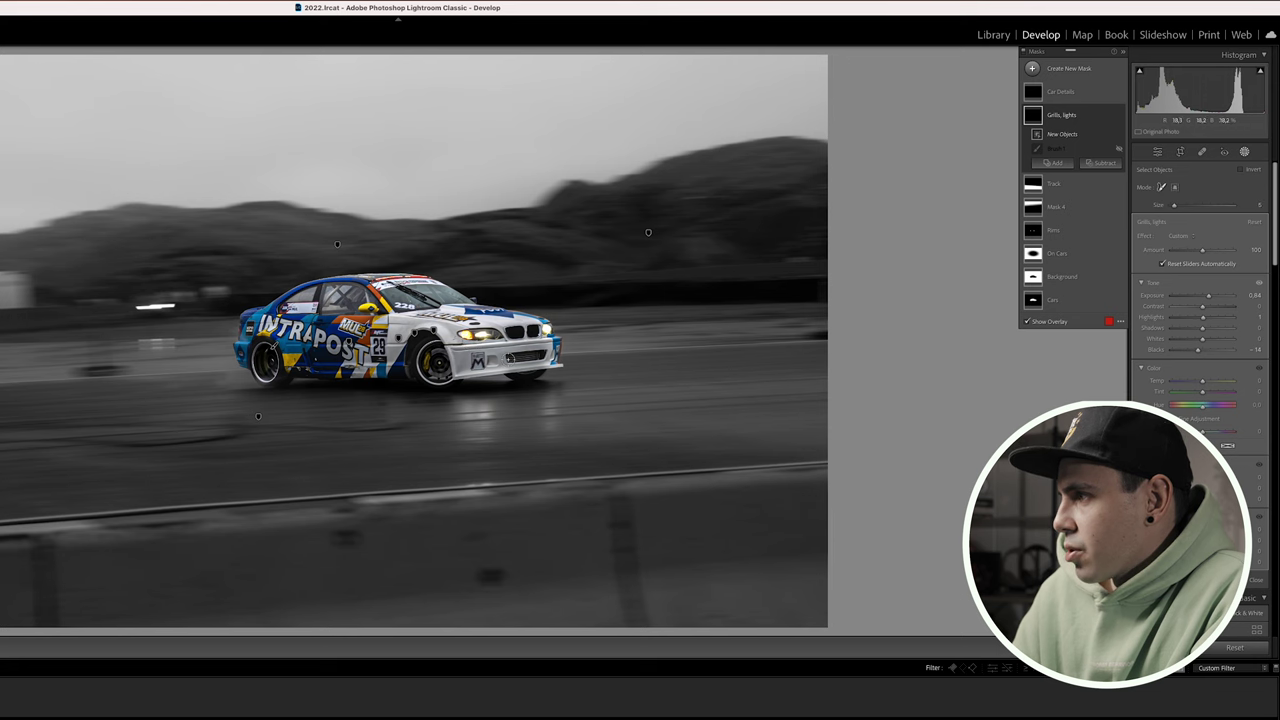
left_click_drag(505, 358, 542, 356)
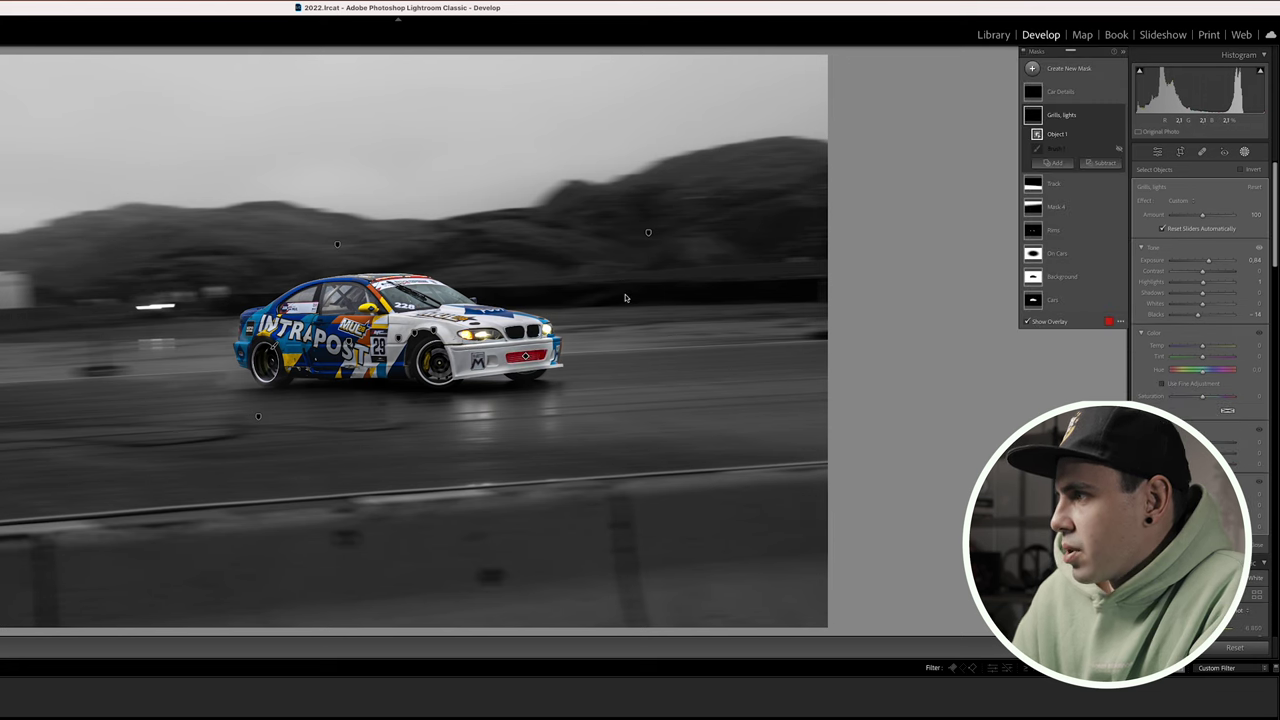
left_click(1052, 162)
left_click(1060, 188)
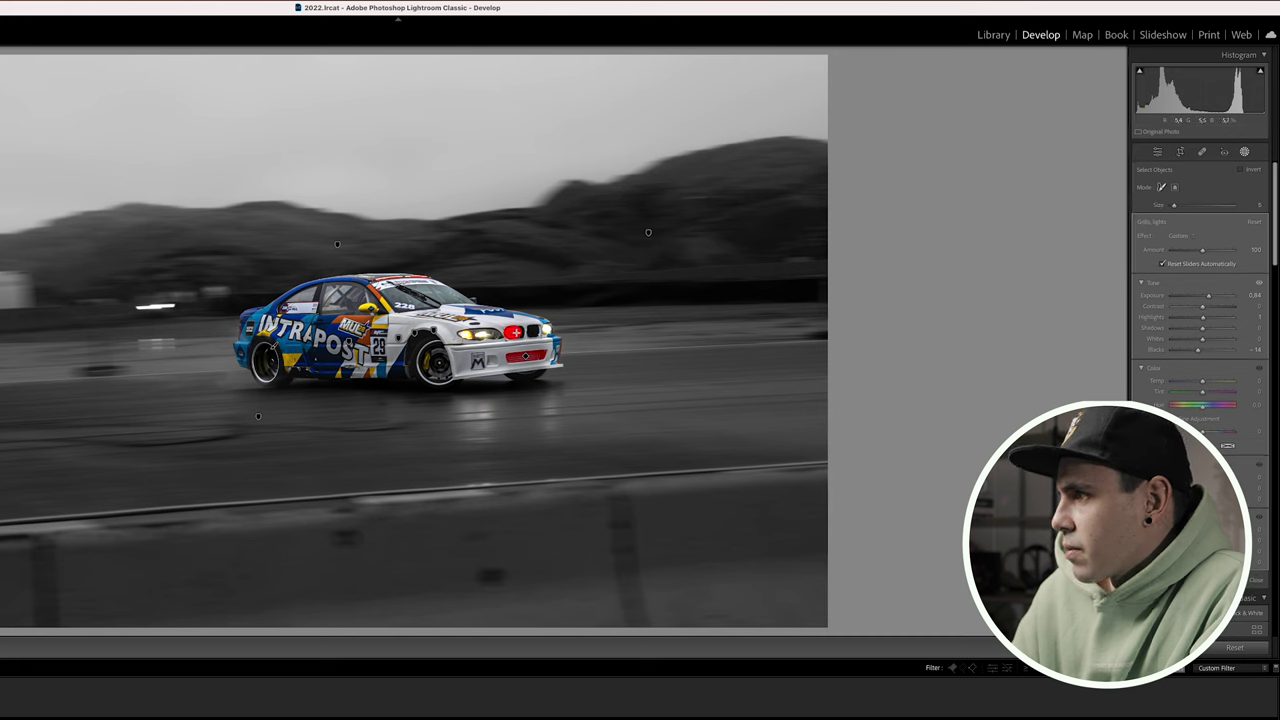
left_click(517, 331)
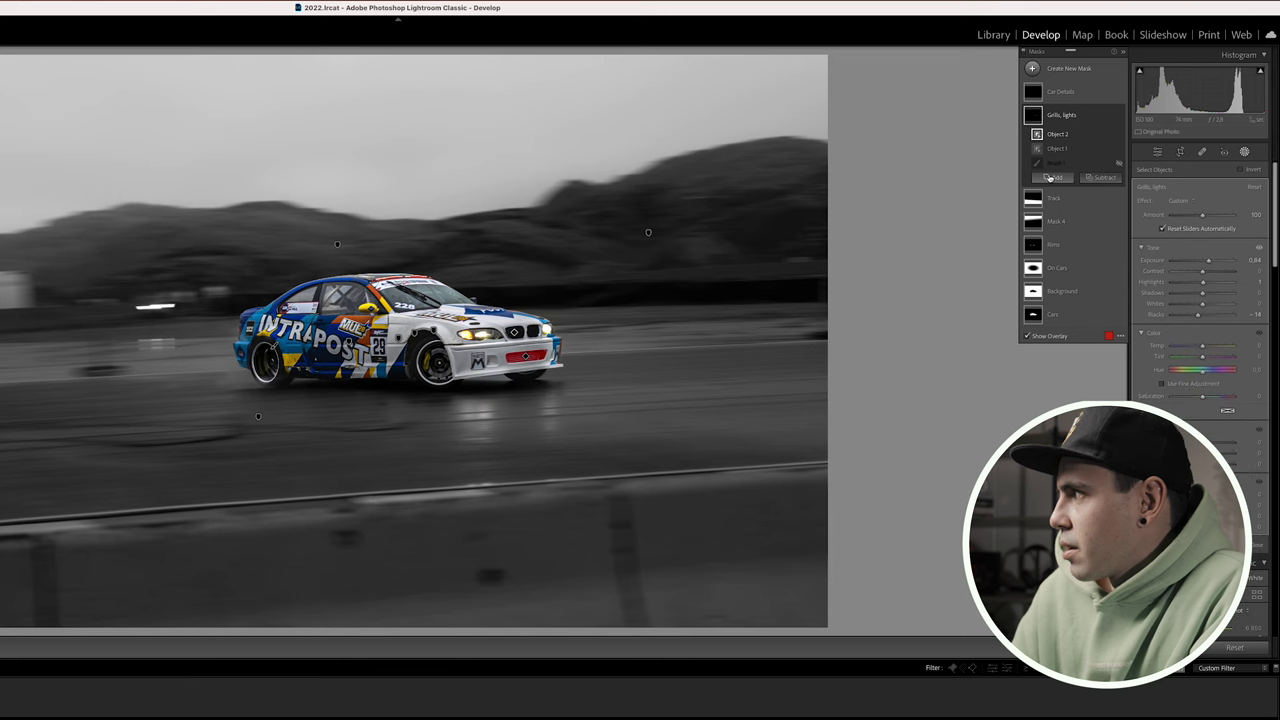
left_click(1051, 178)
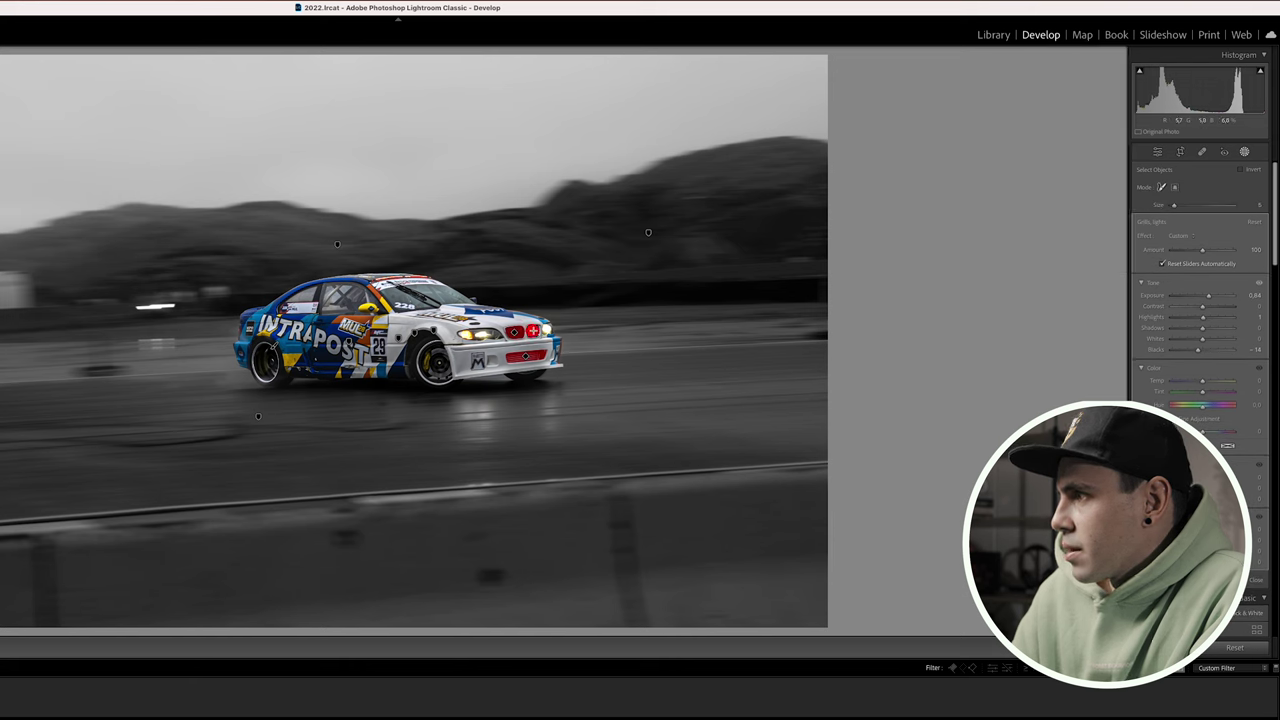
left_click(536, 330)
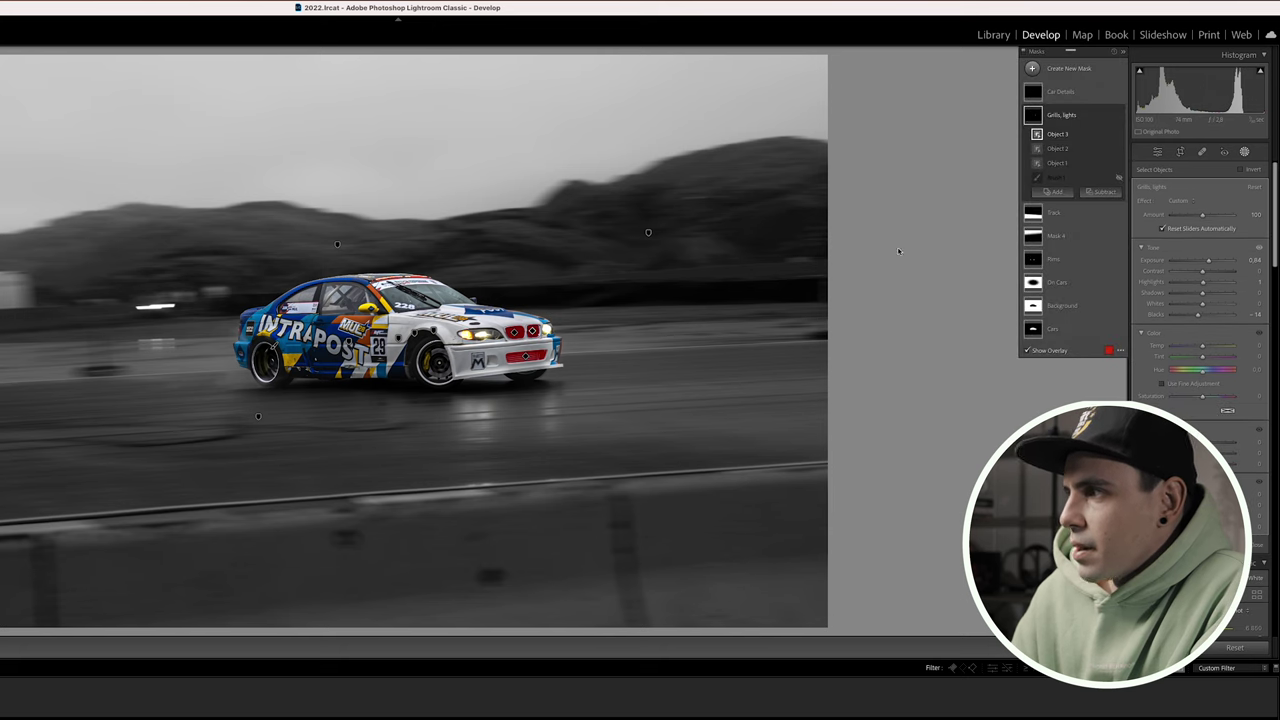
- Add object selections for the headlight area and the lower front intake to the mask
left_click(1053, 191)
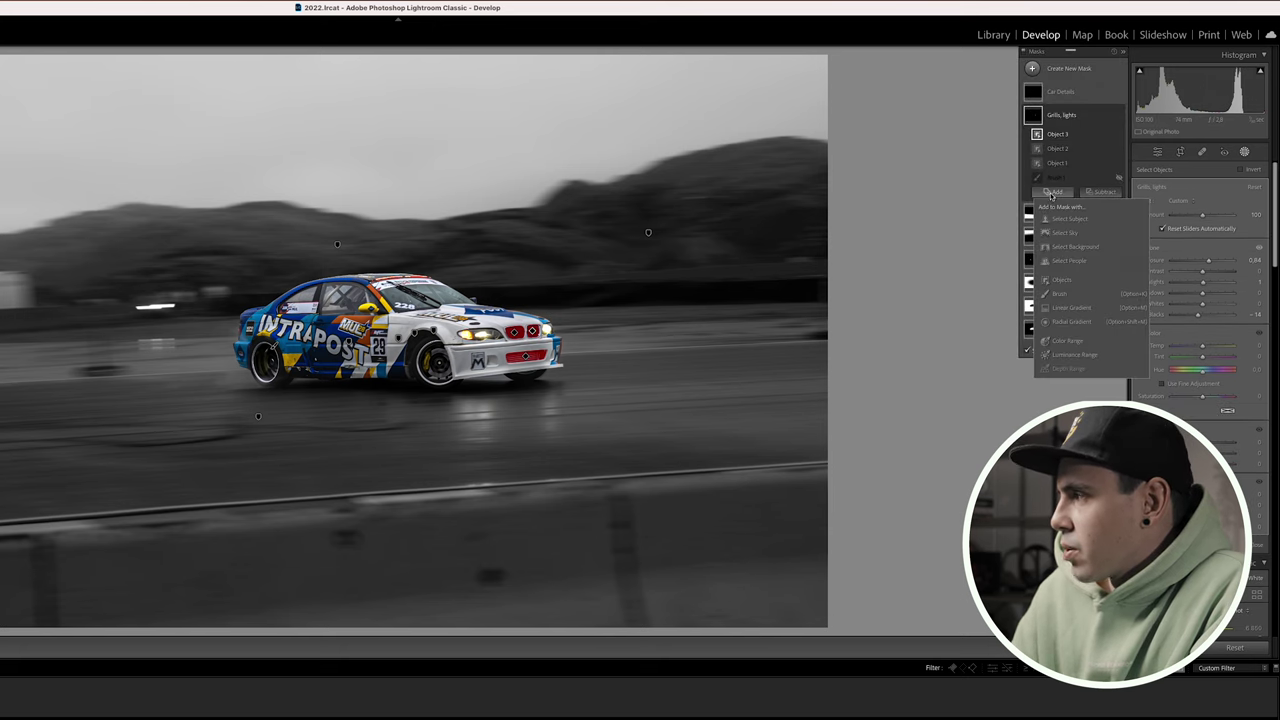
left_click(1065, 283)
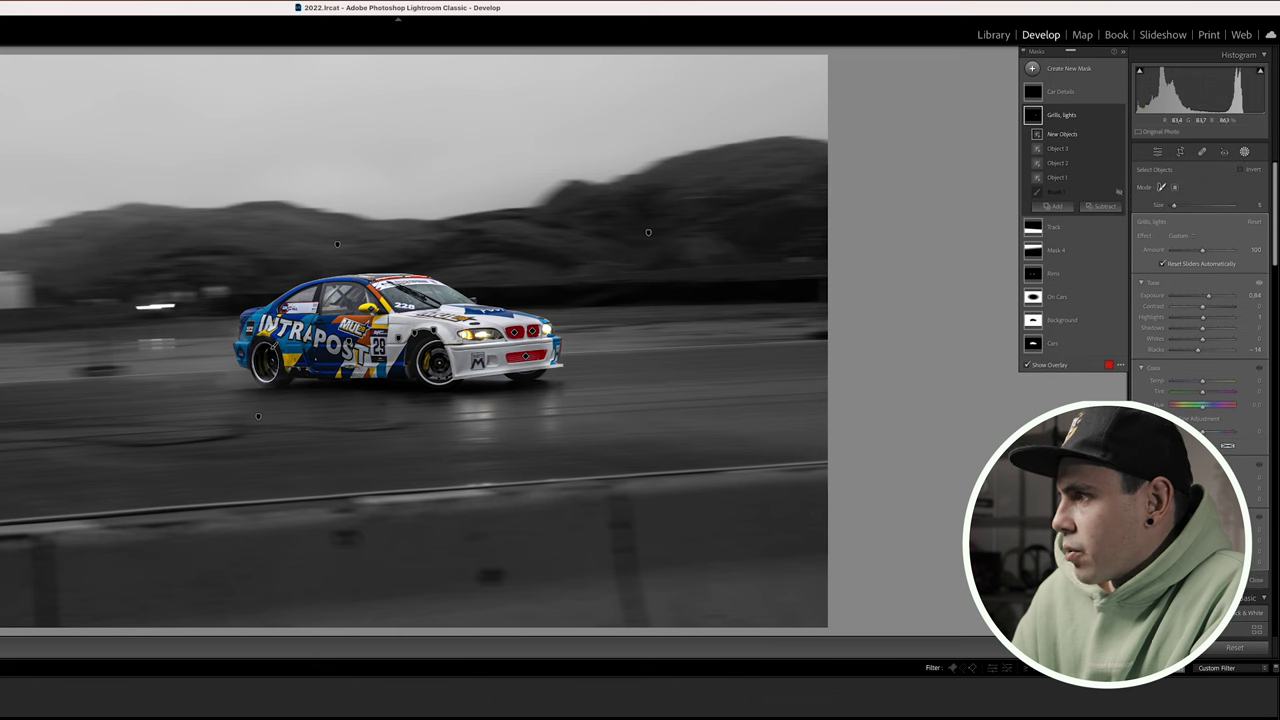
left_click_drag(456, 334, 497, 336)
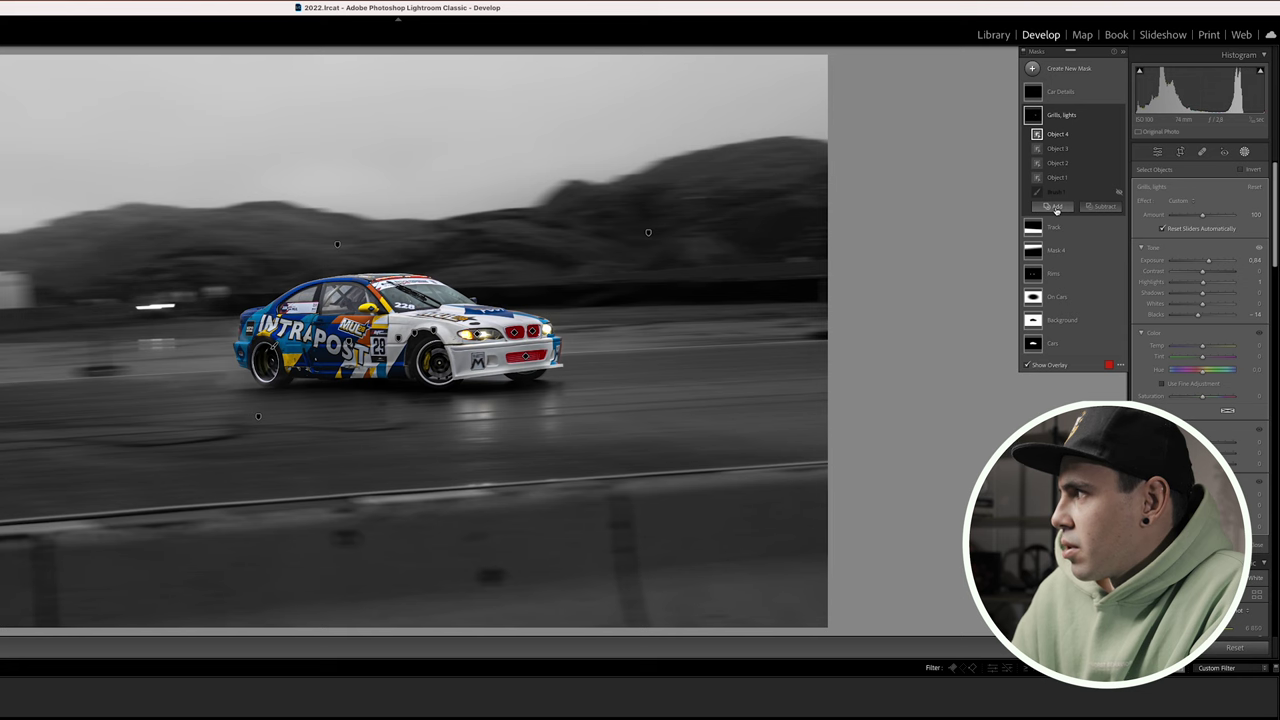
left_click(1056, 207)
left_click(1056, 296)
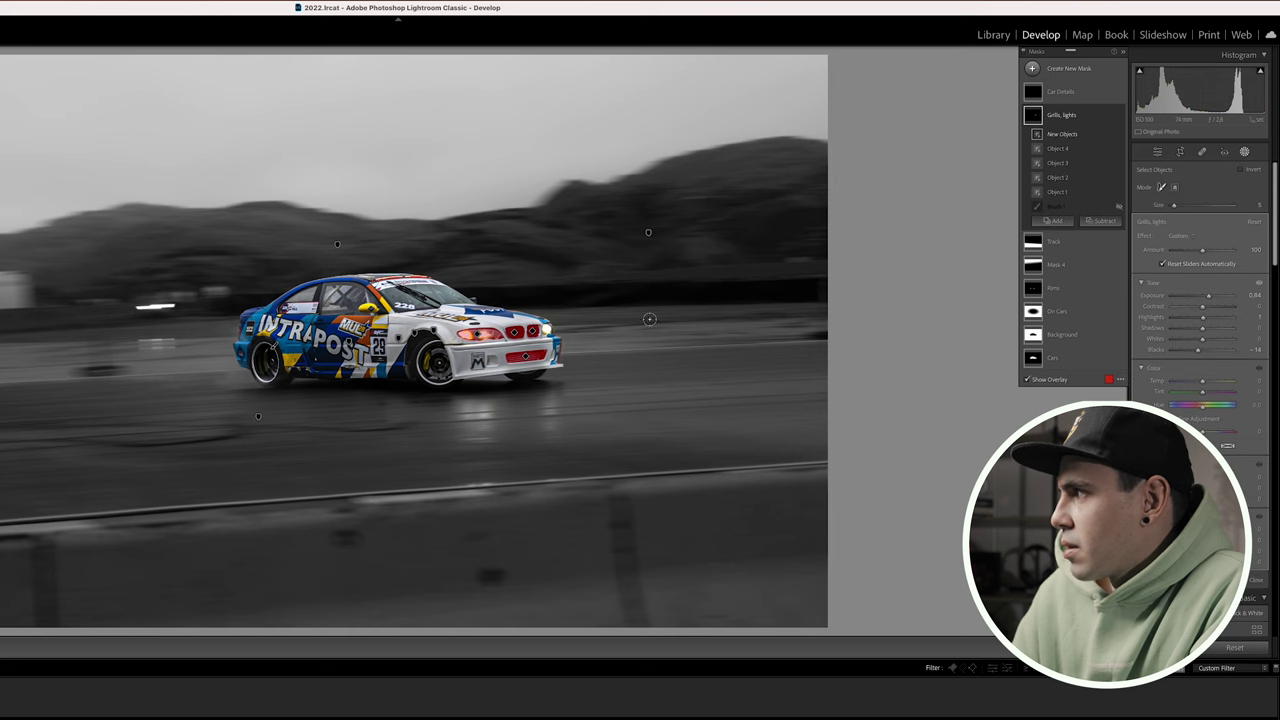
left_click(525, 355)
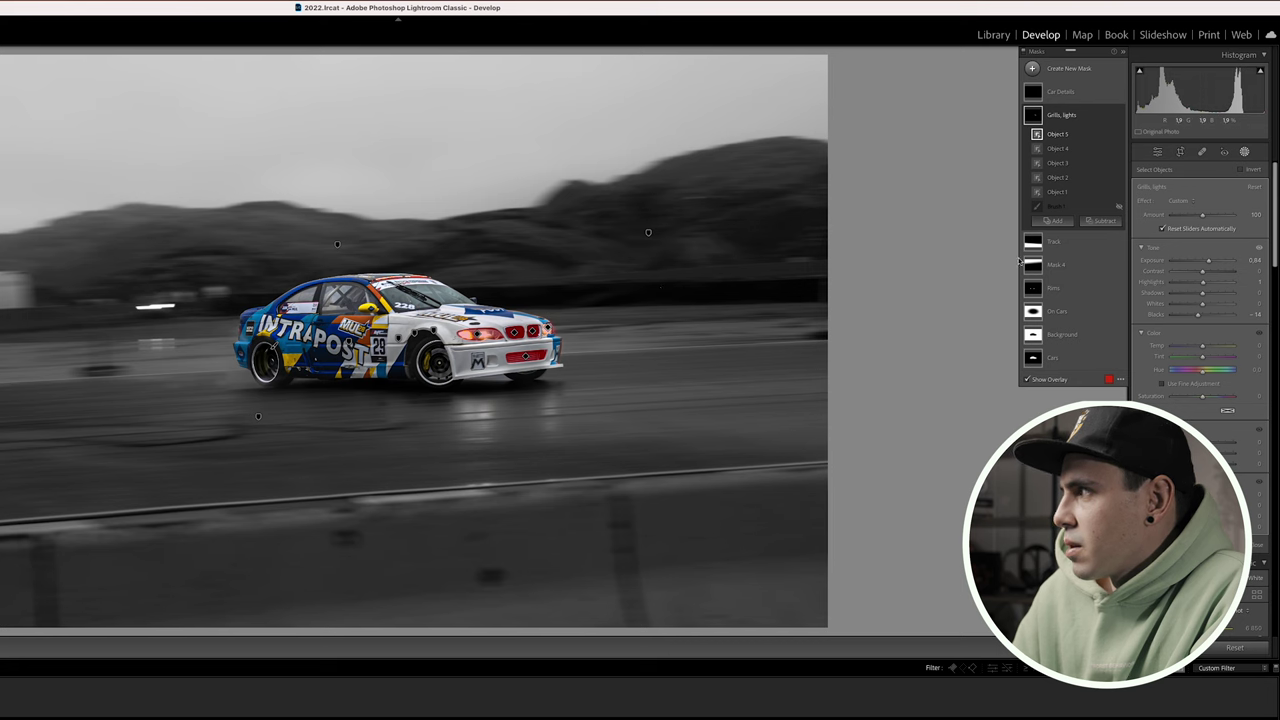
left_click(1063, 93)
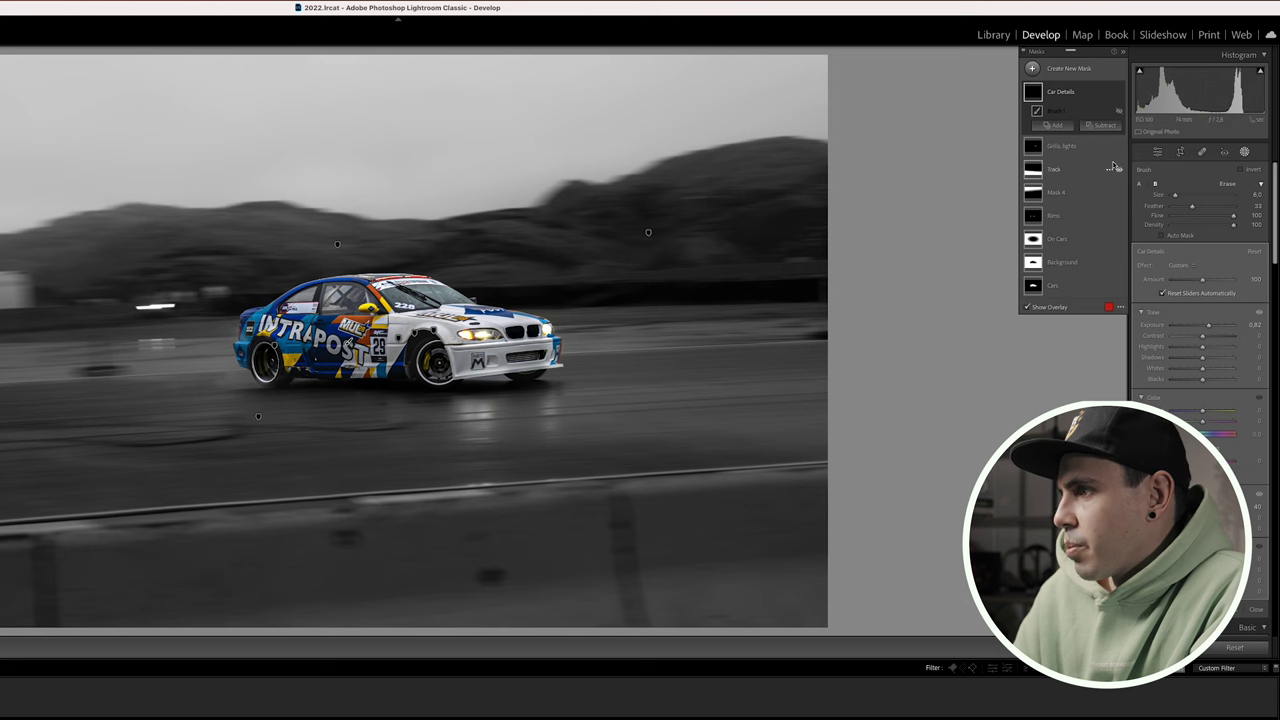
- Brush the INTRAPOST side livery into Car Details, hide the overlay, and select the Cars mask
left_click(1056, 127)
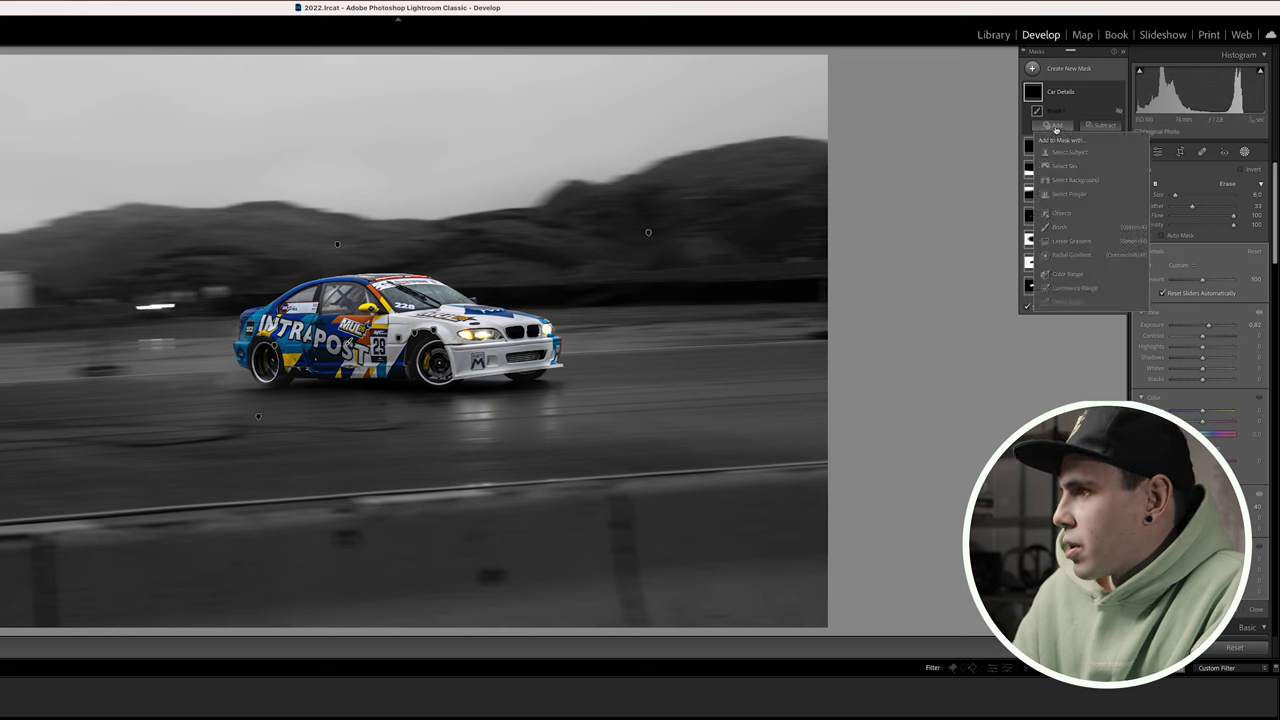
left_click(1060, 228)
mouse_move(262, 335)
left_mouse_down()
mouse_move(365, 345)
mouse_move(330, 370)
mouse_move(320, 355)
mouse_move(385, 336)
left_mouse_up()
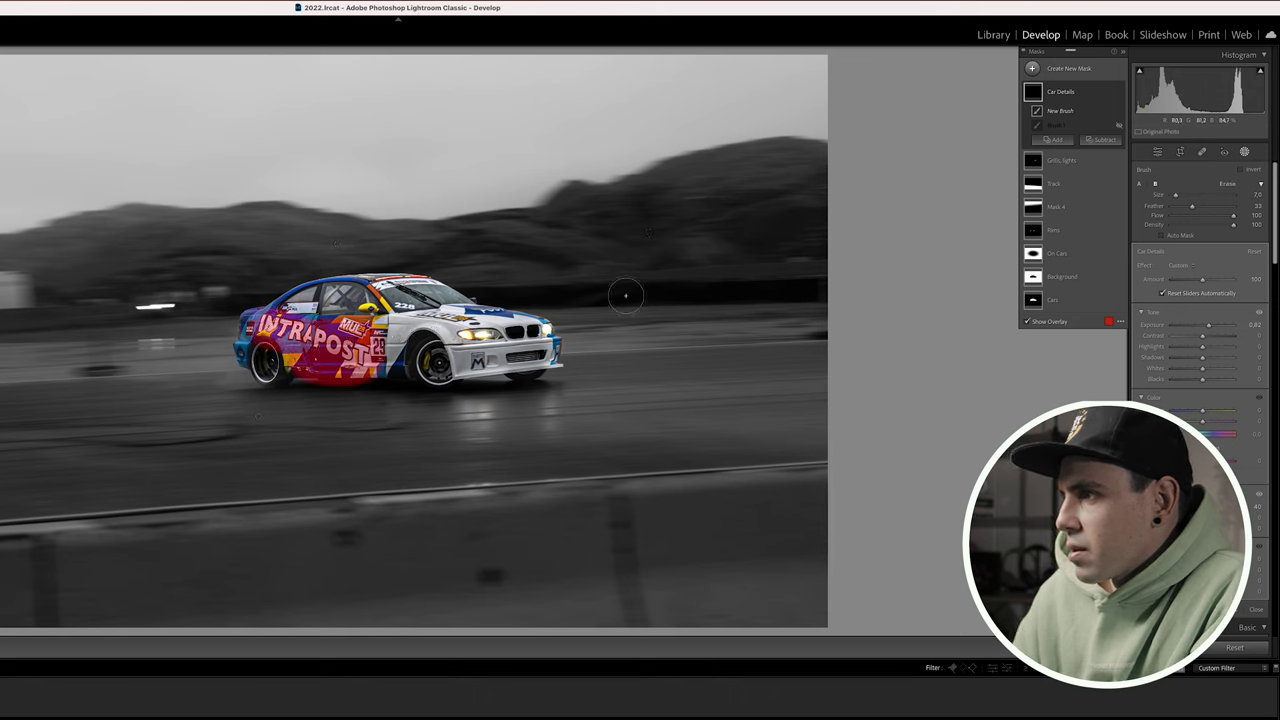
left_click(1038, 323)
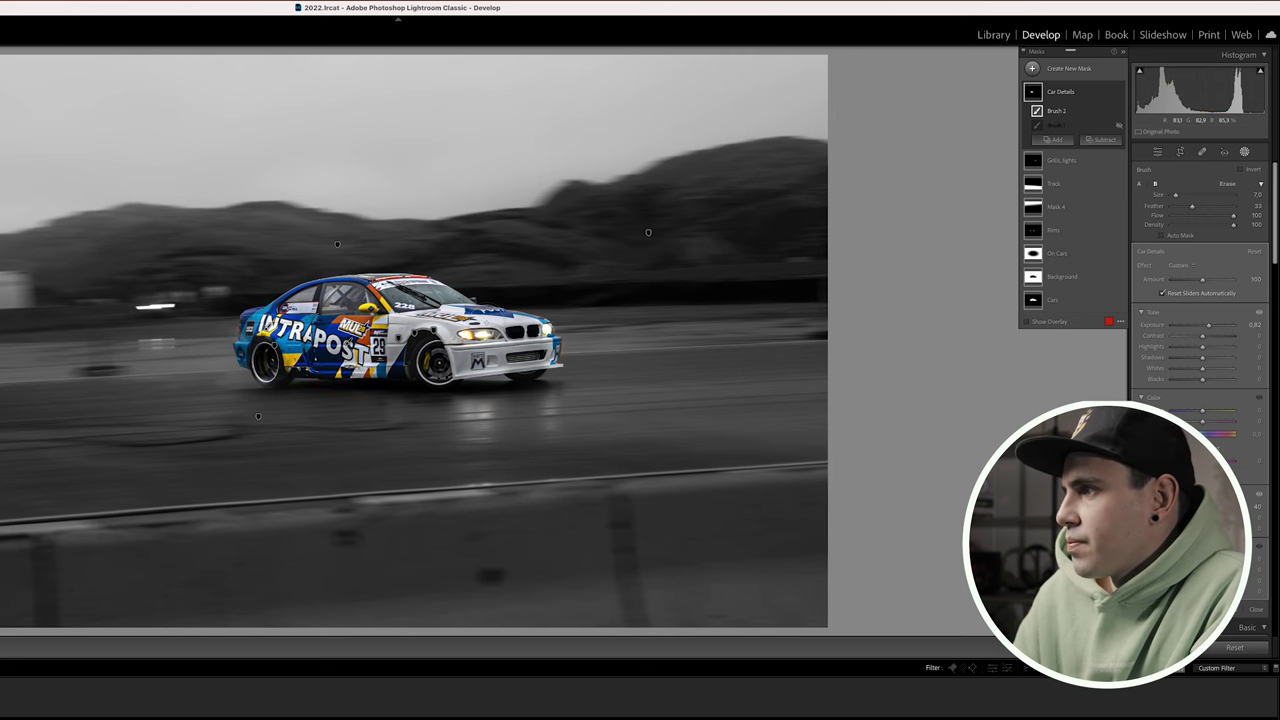
left_click(1058, 302)
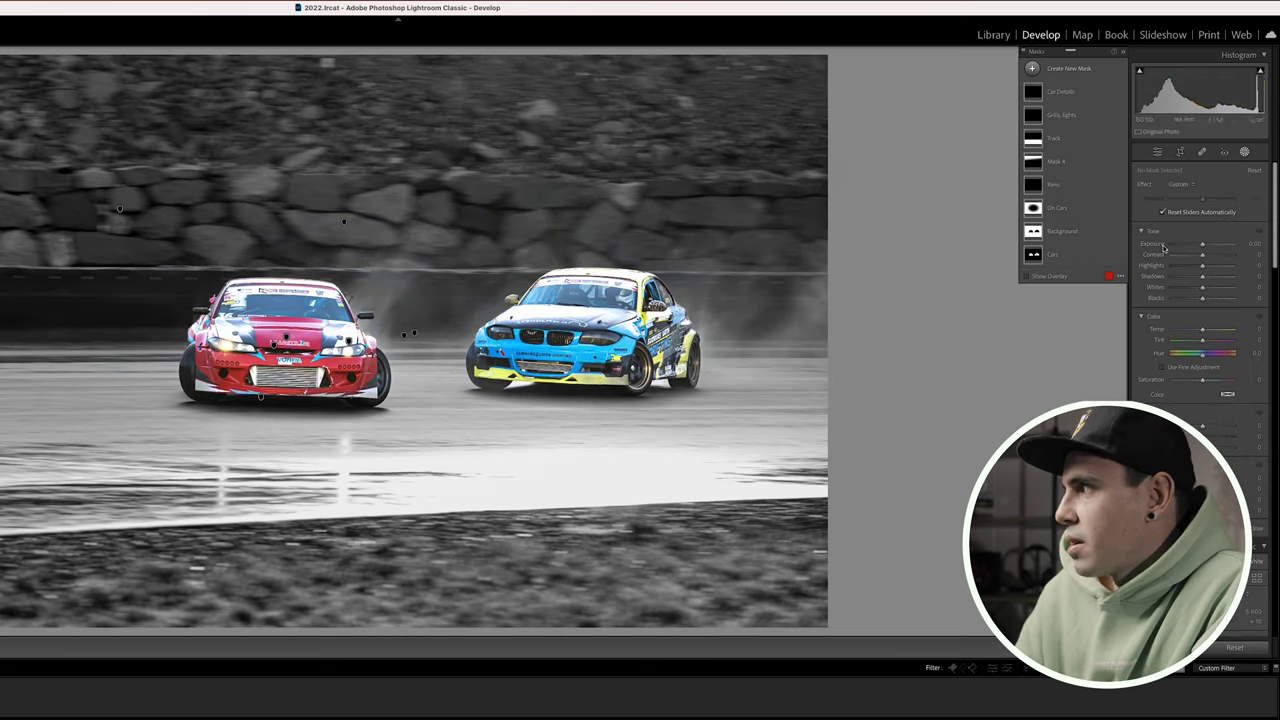
- On the two-car photo, check the Cars mask overlay and drag the histogram to adjust tones
left_click(1066, 254)
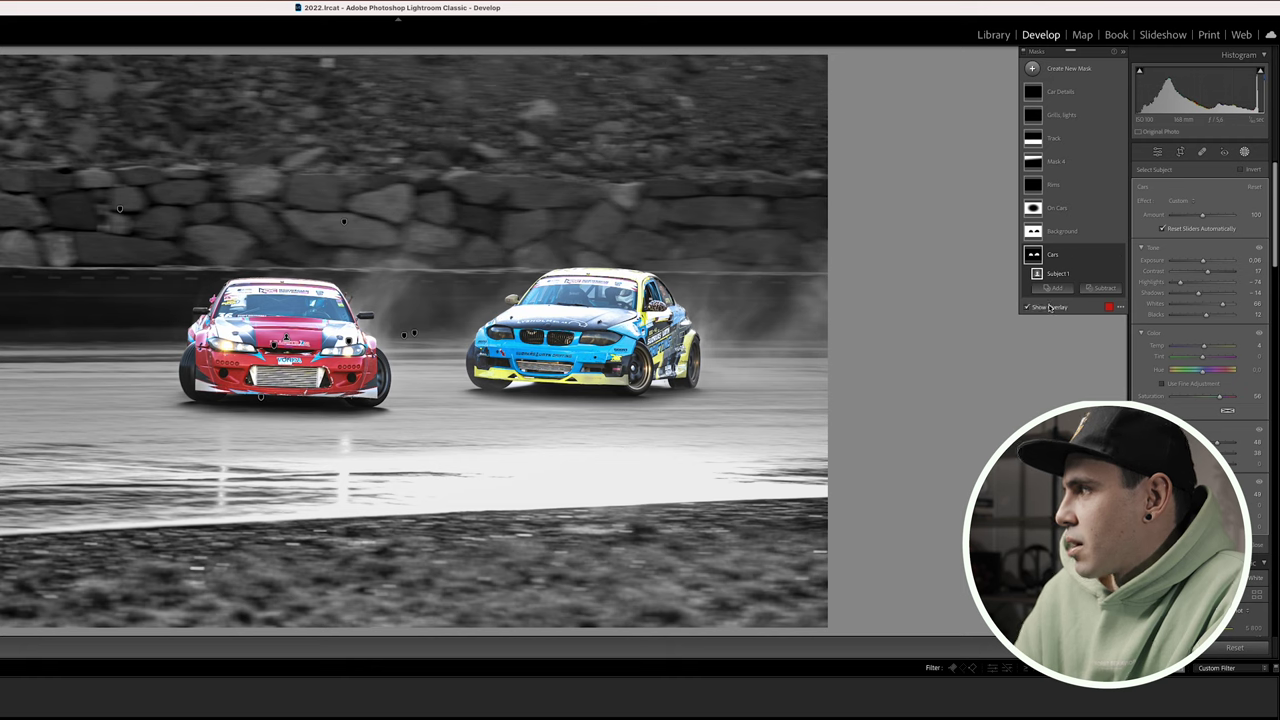
left_click(1050, 307)
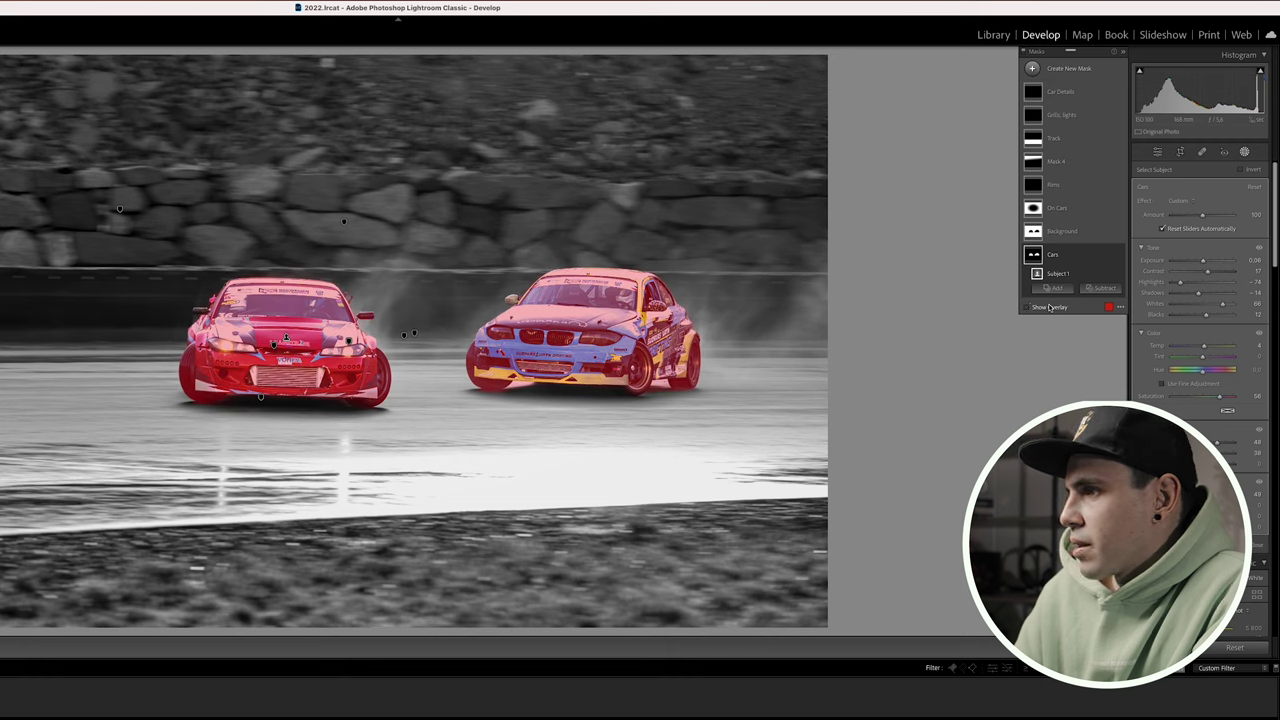
left_click(1050, 307)
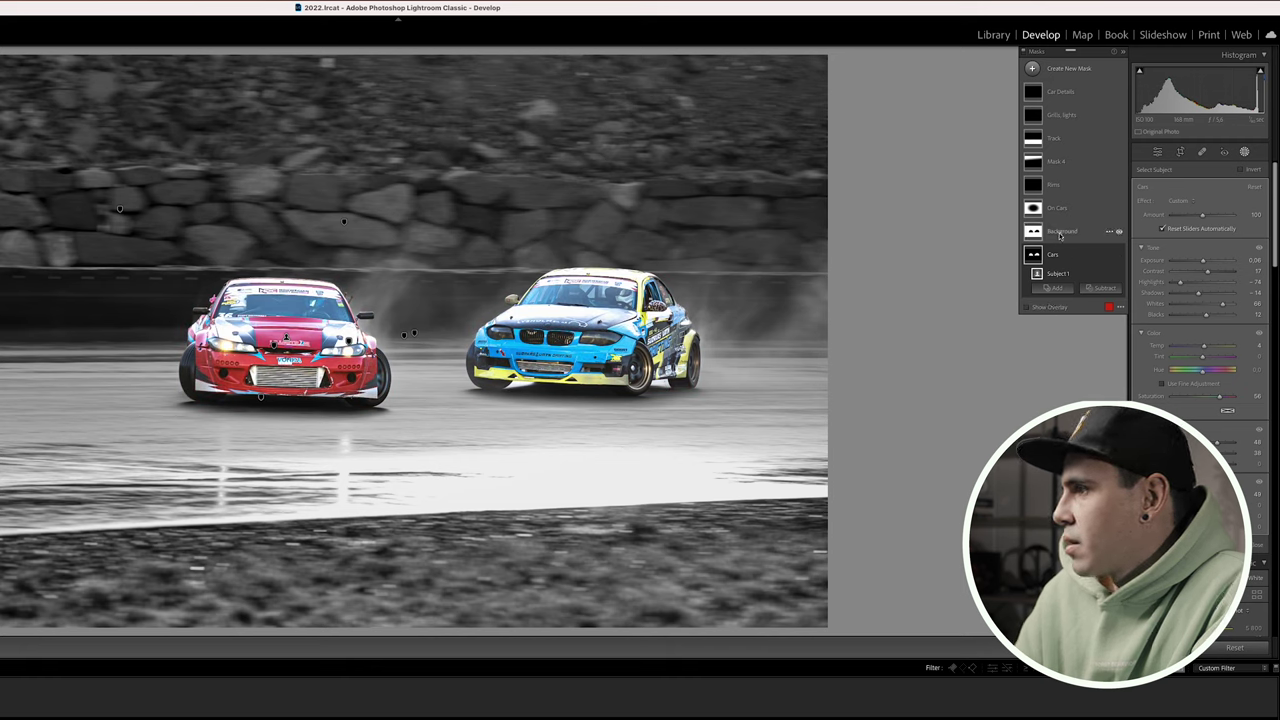
scroll(1200, 300, "down", 3)
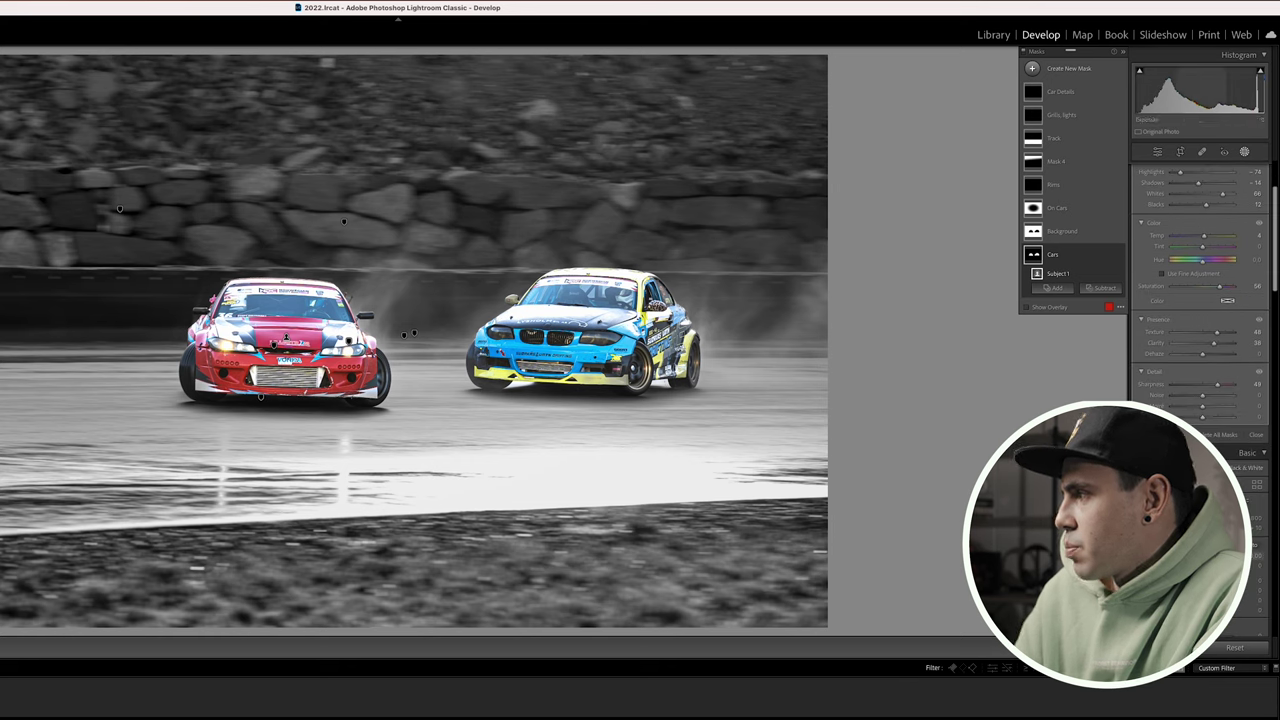
left_click_drag(1170, 95, 1192, 95)
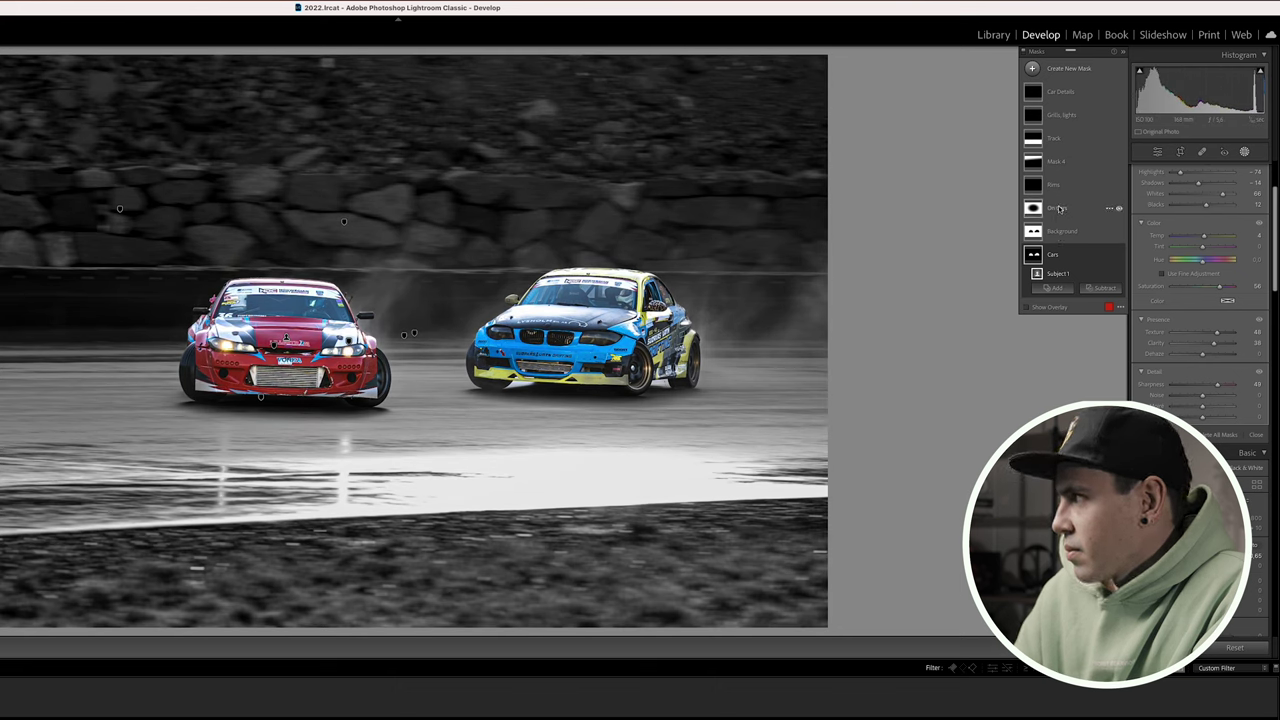
left_click(1060, 208)
- Widen the On Cars gradient across both cars, shift it right, and make it taller
left_click_drag(690, 345, 829, 345)
left_click_drag(431, 402, 463, 407)
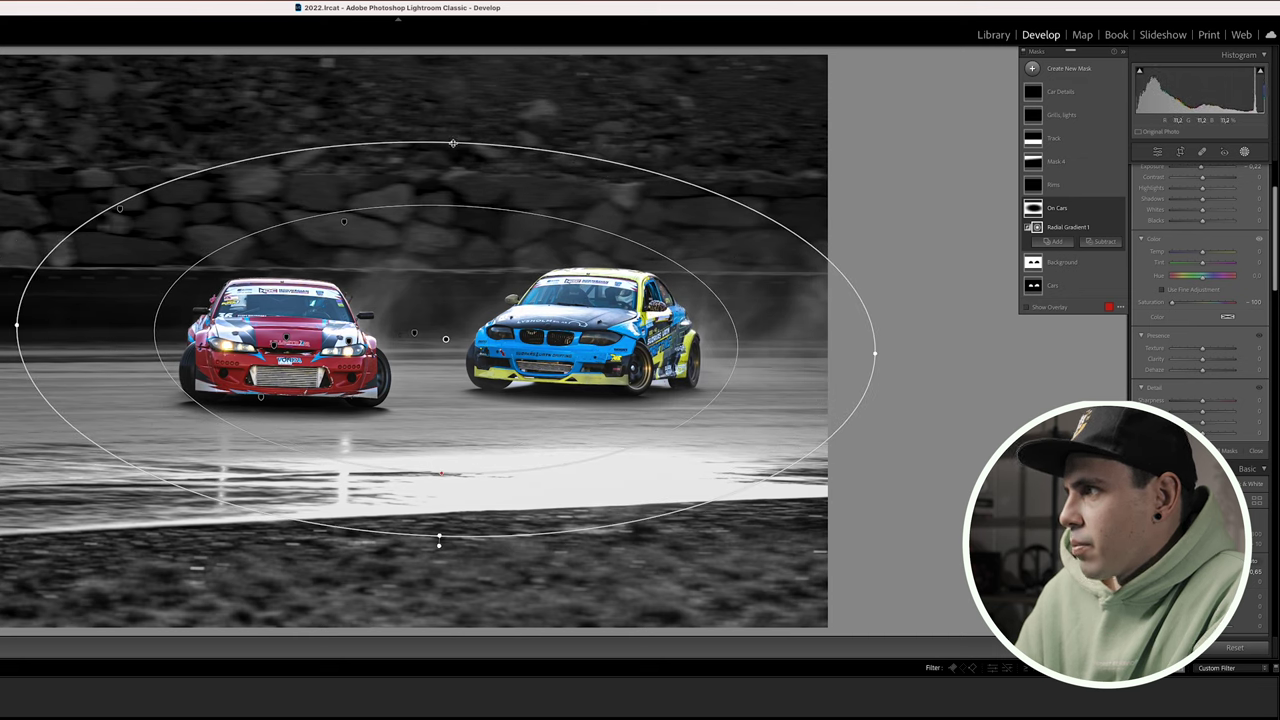
left_click_drag(453, 143, 453, 98)
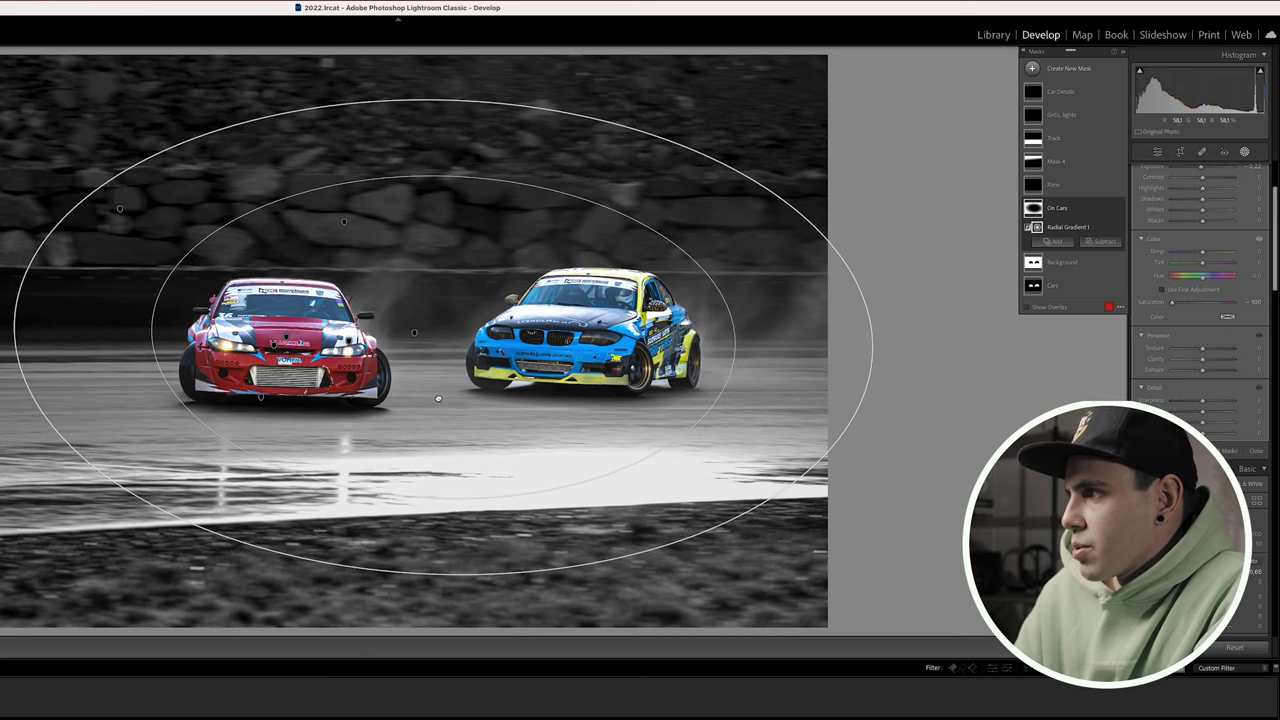
left_click_drag(437, 398, 430, 396)
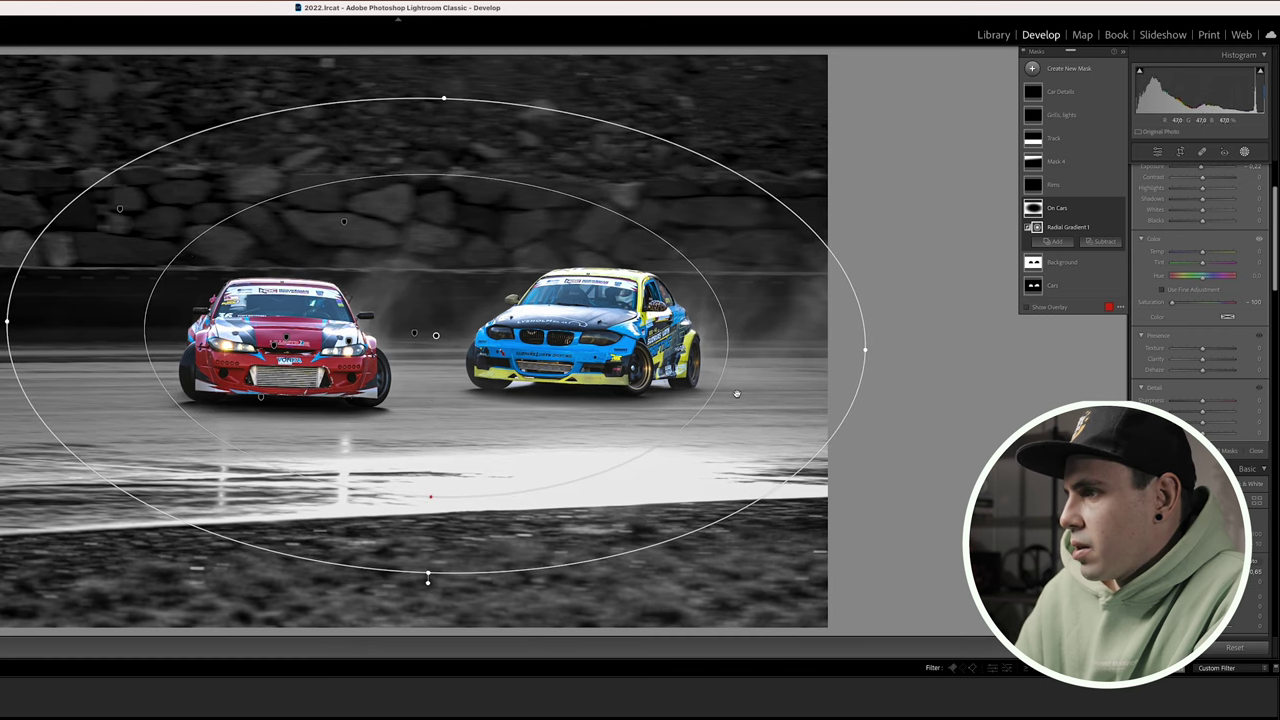
- Slide Mask 4's linear gradient down over the cars and raise its Exposure to about 1.62
left_click(1058, 163)
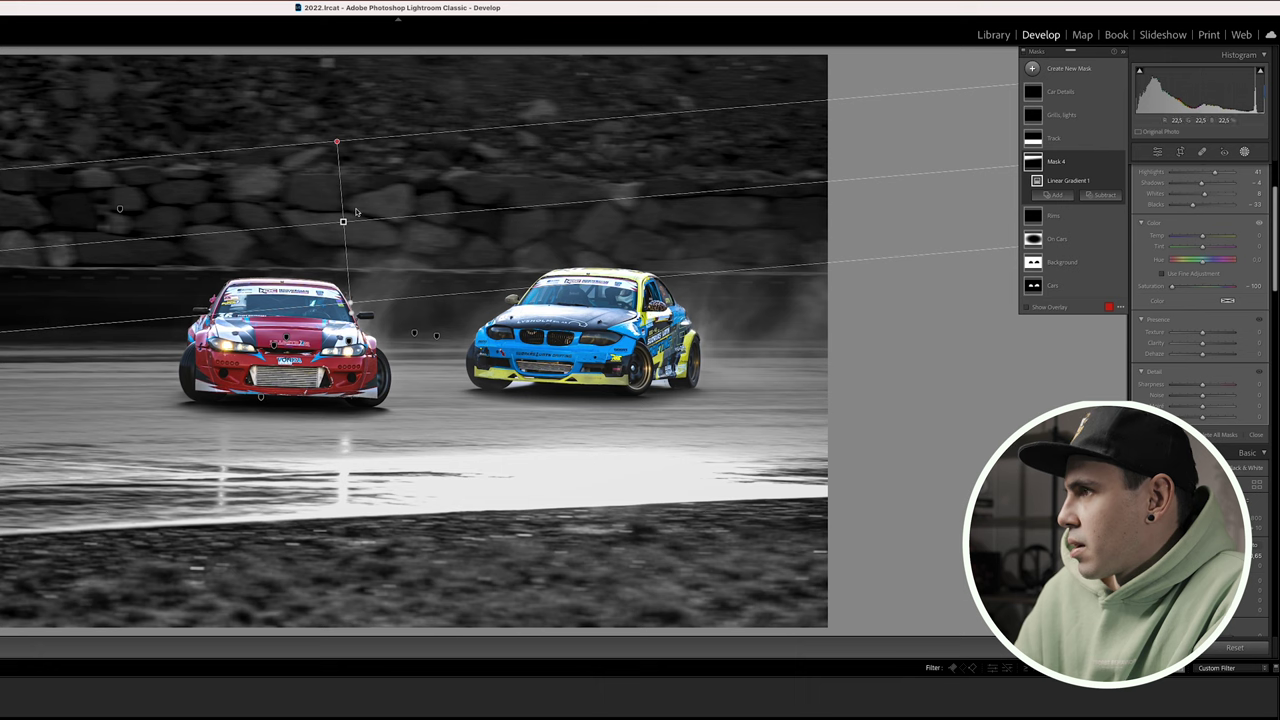
left_click_drag(342, 220, 337, 252)
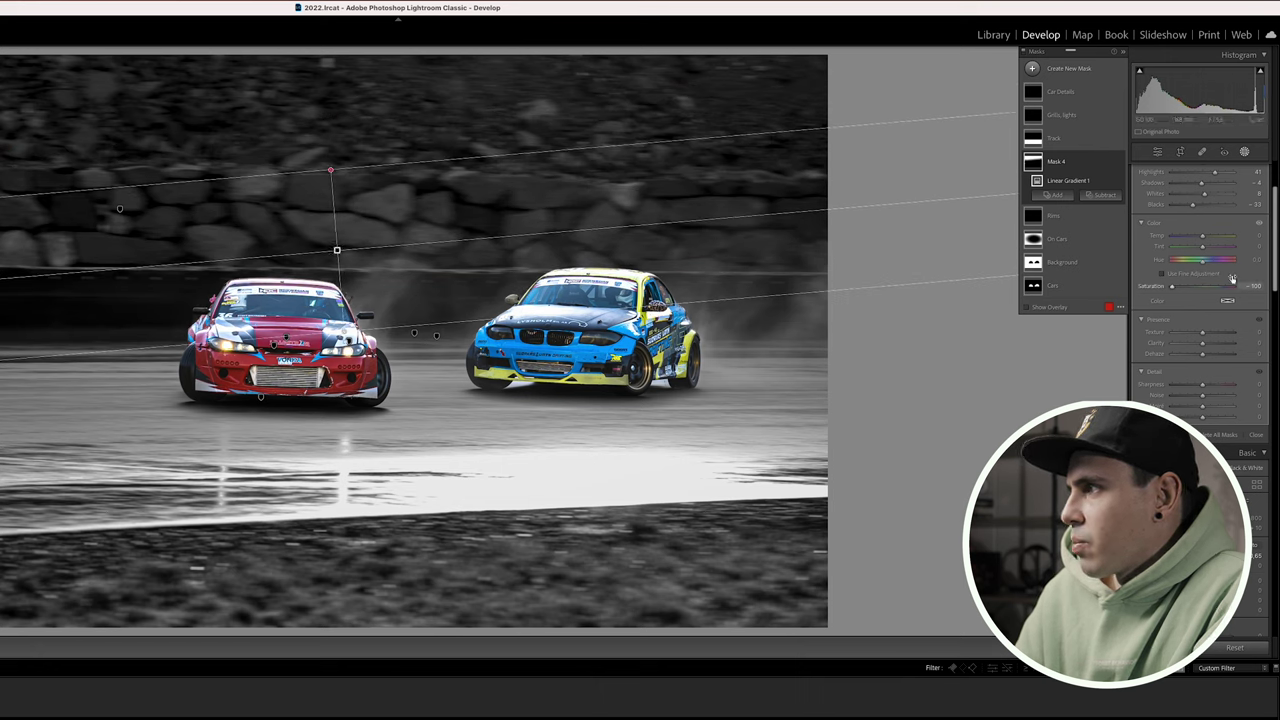
scroll(1205, 270, "up", 3)
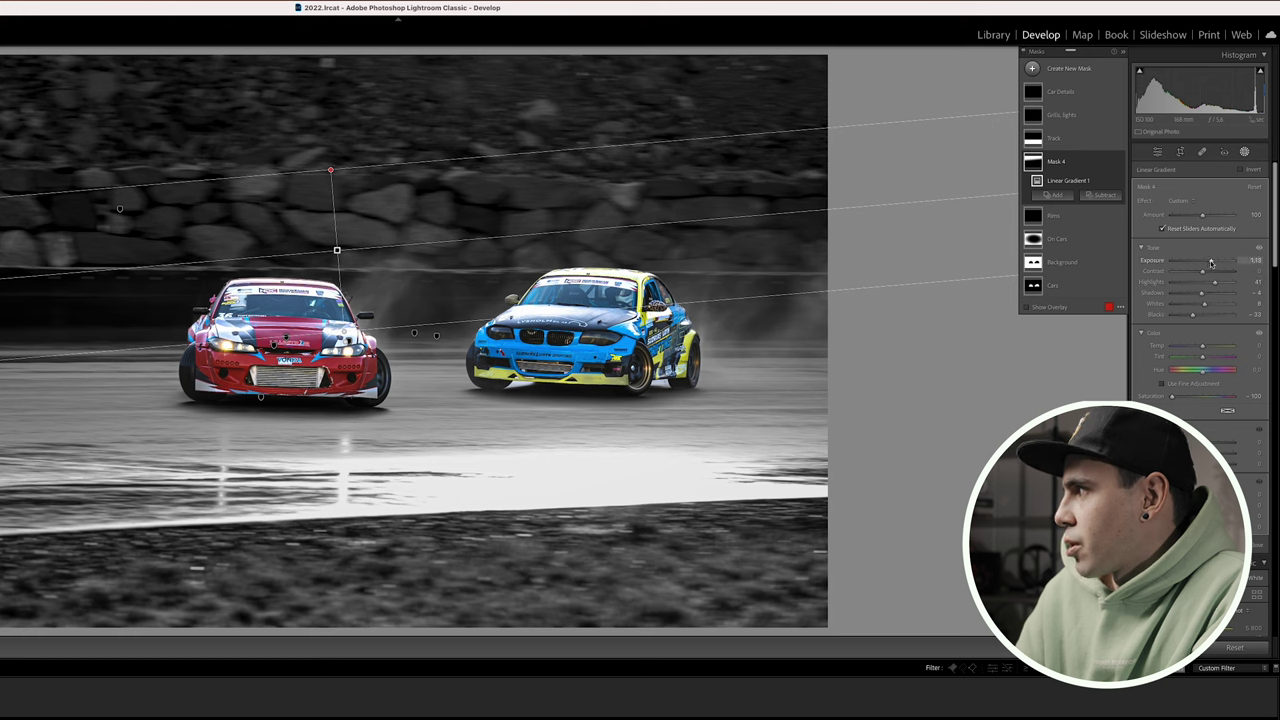
left_click_drag(1211, 262, 1216, 262)
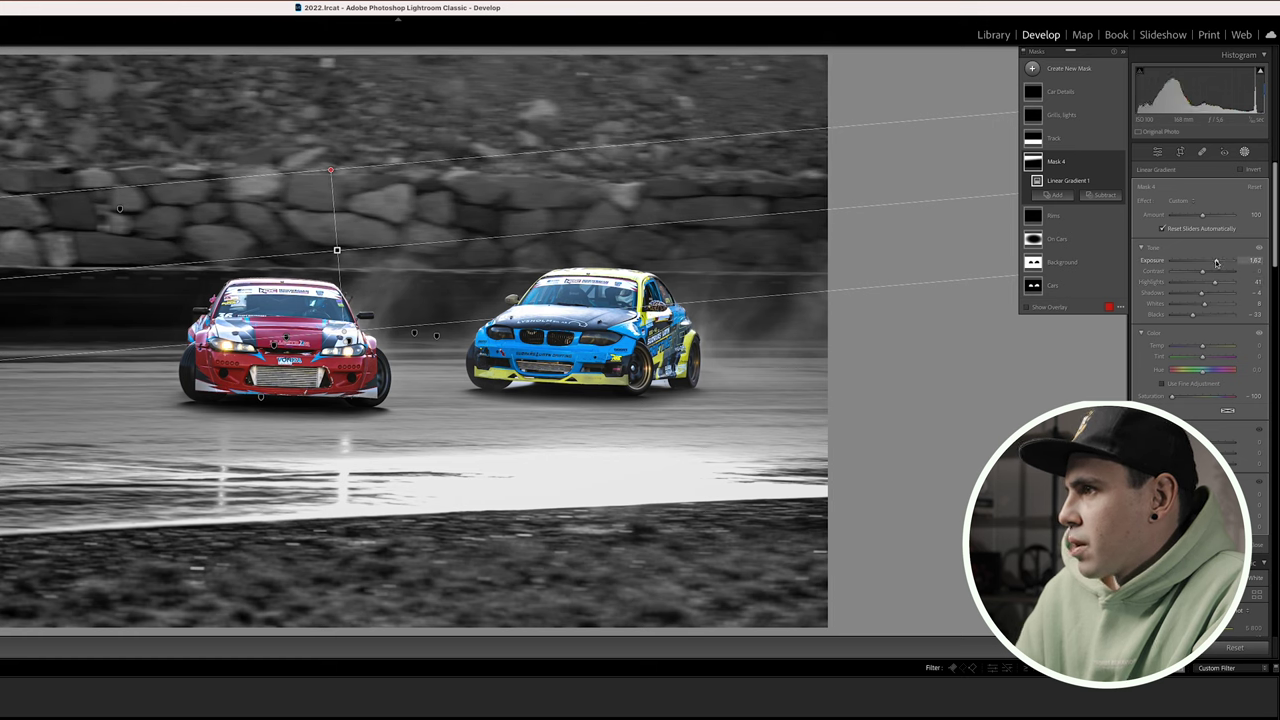
- Reposition the Track linear gradient and drop its Exposure to about -2.40 to darken the foreground track
left_click(1055, 138)
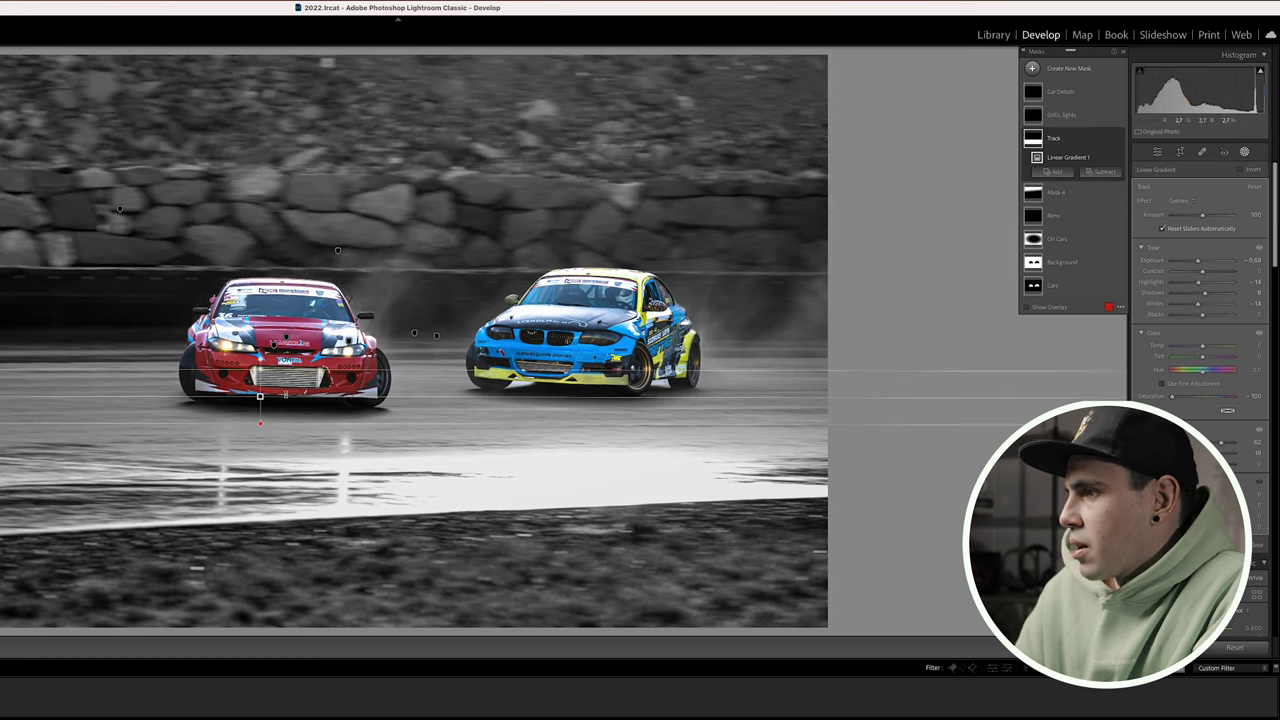
left_click_drag(260, 398, 261, 431)
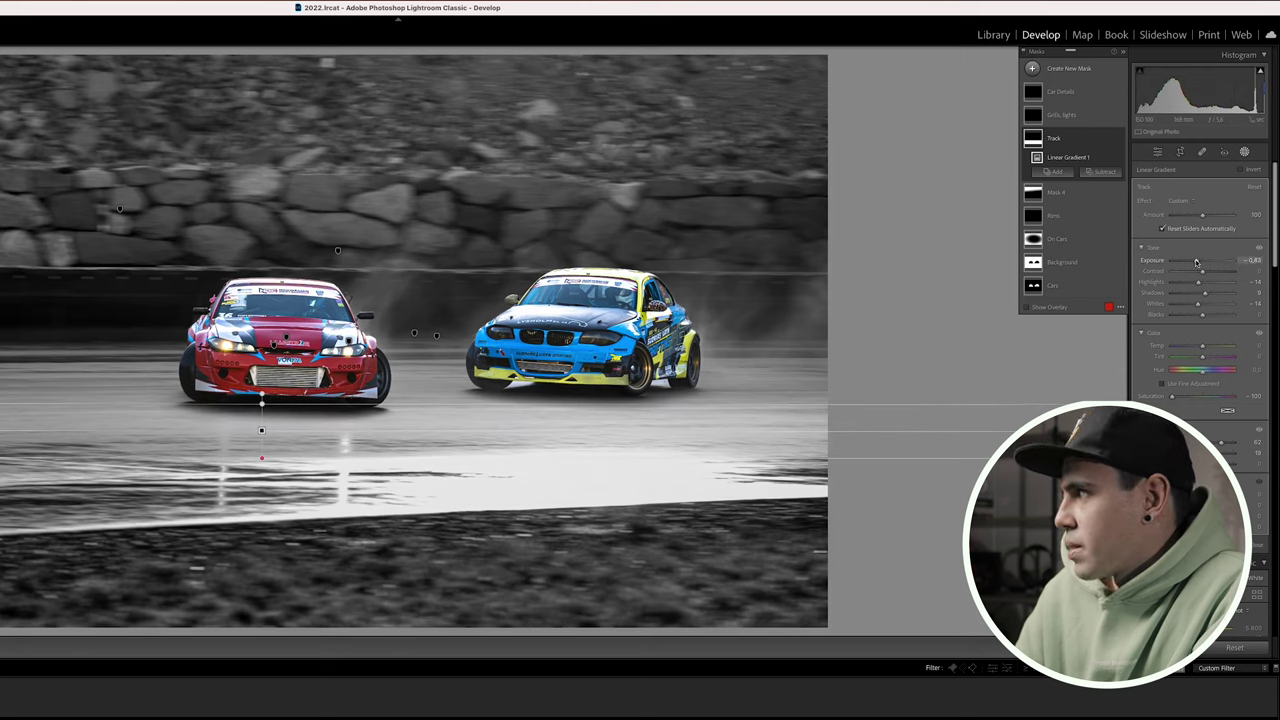
left_click_drag(1198, 262, 1184, 262)
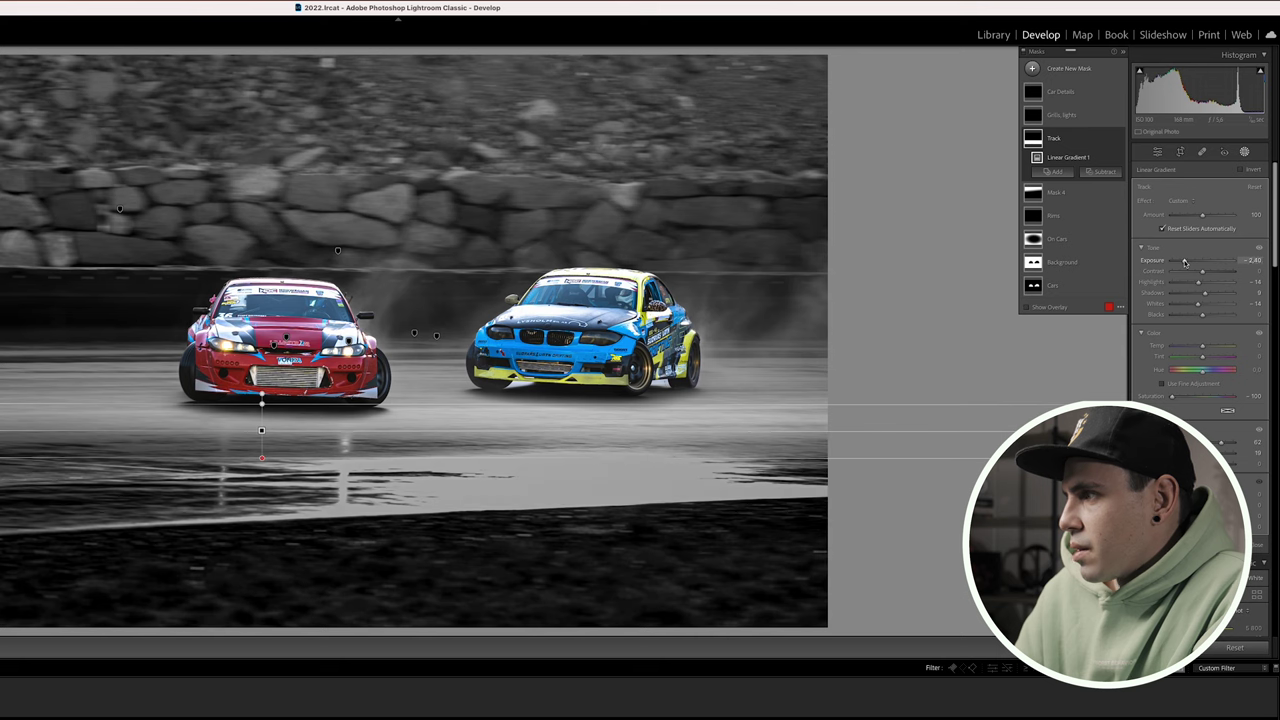
left_click_drag(262, 430, 300, 417)
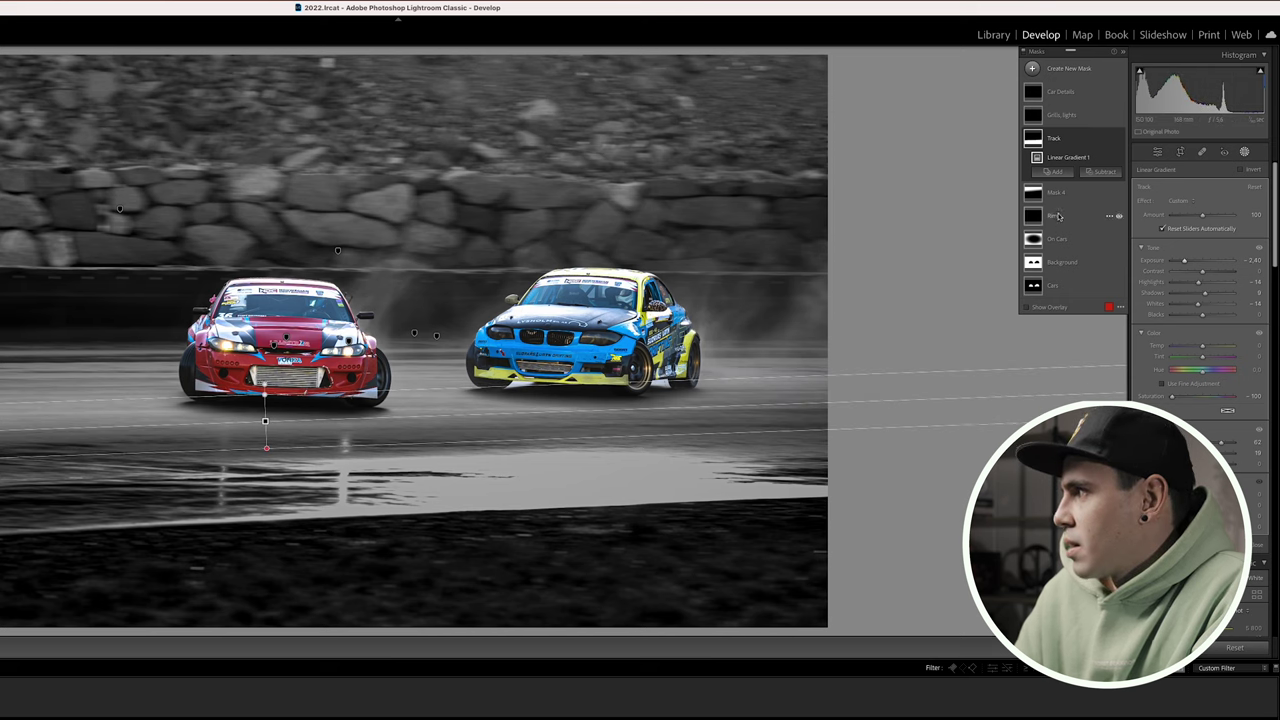
left_click(1058, 216)
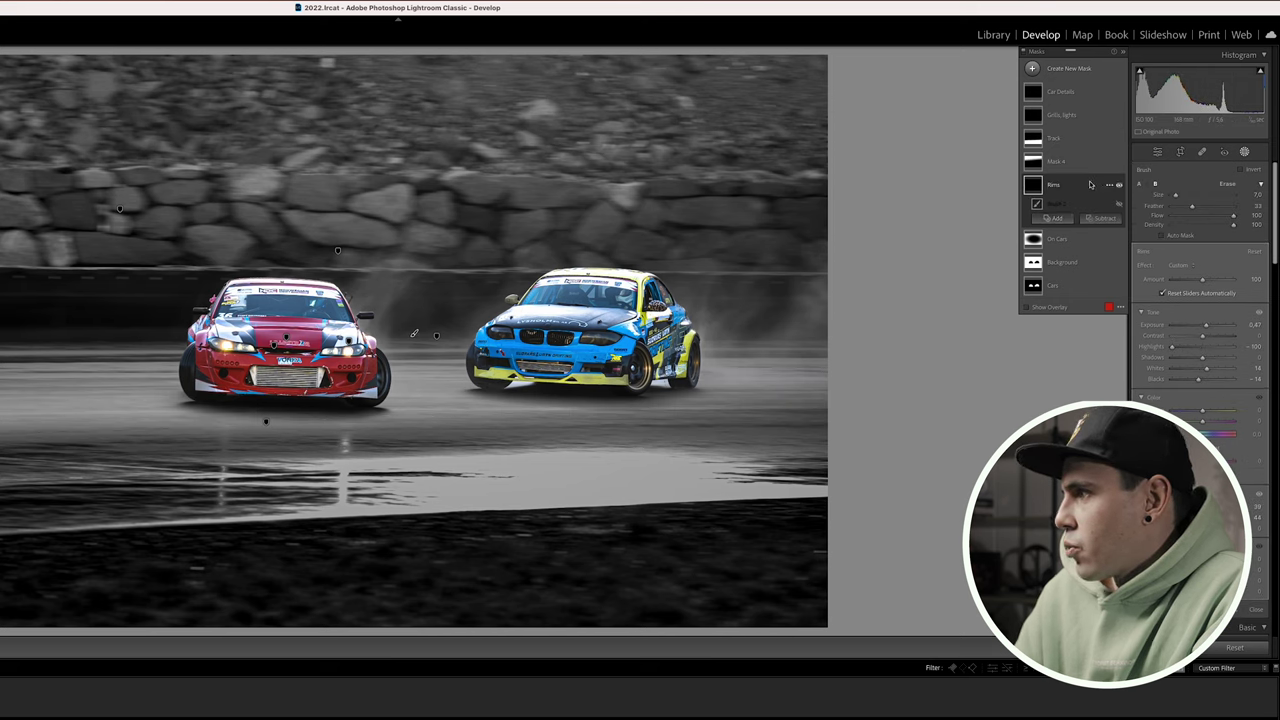
- Add object selections of the blue and red cars' rear wheel rims to the Rims mask
left_click(1053, 218)
left_click(1064, 311)
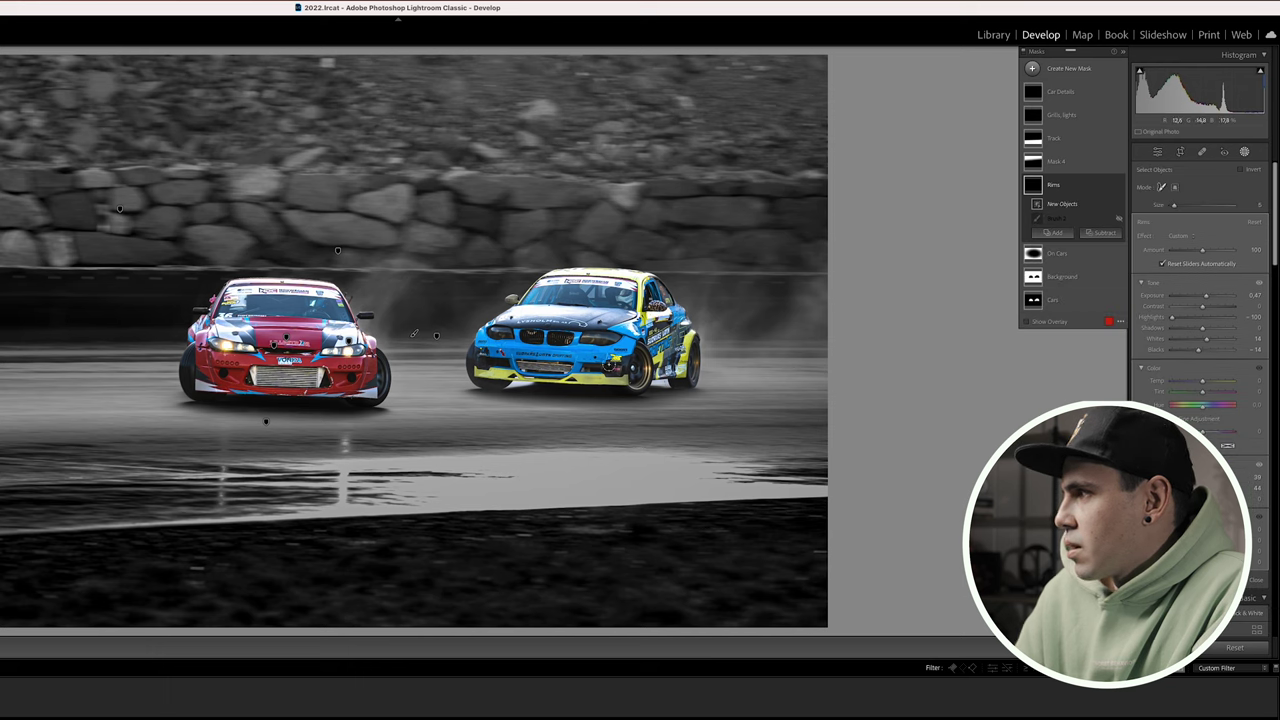
left_click_drag(640, 356, 641, 370)
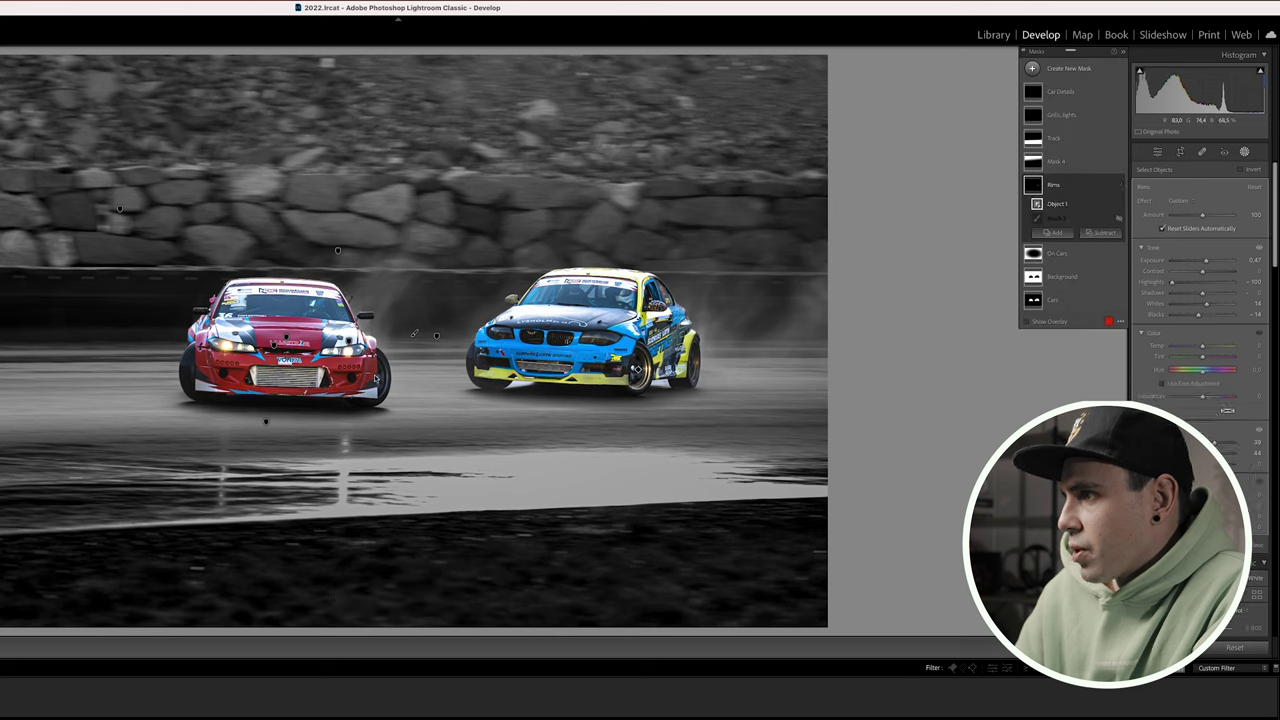
left_click(1055, 233)
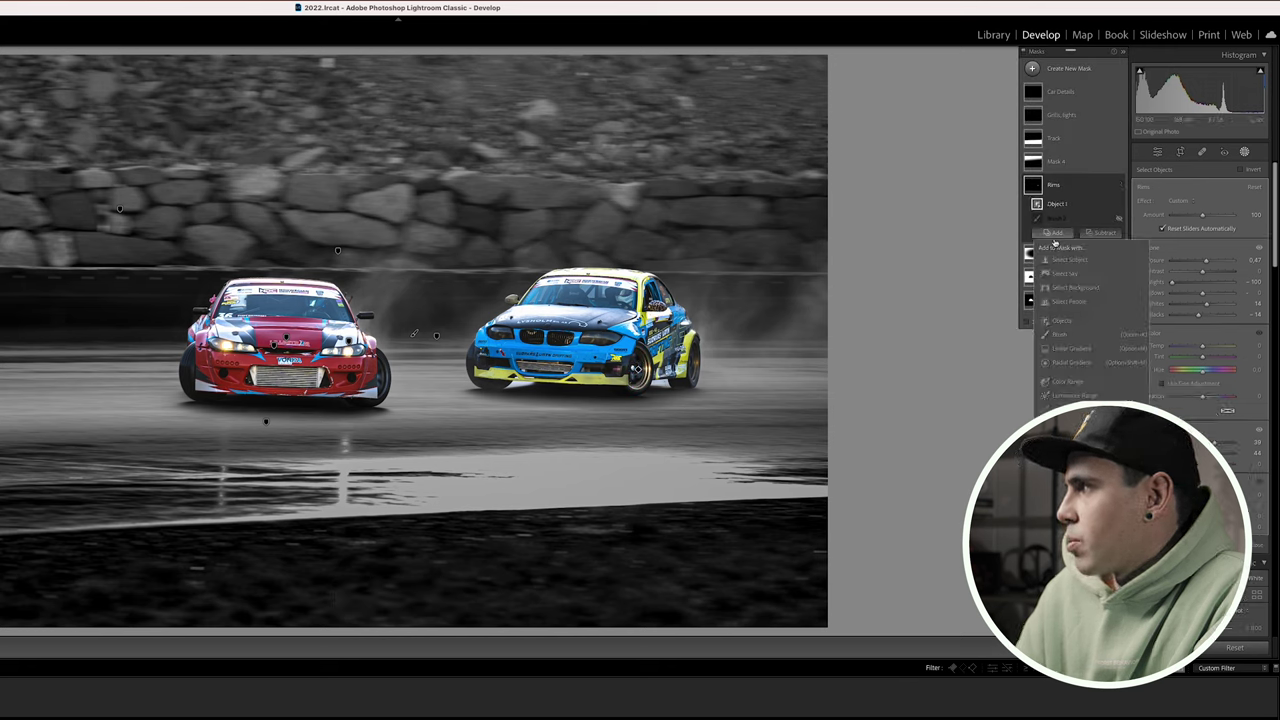
left_click(1062, 320)
key("bracketleft")
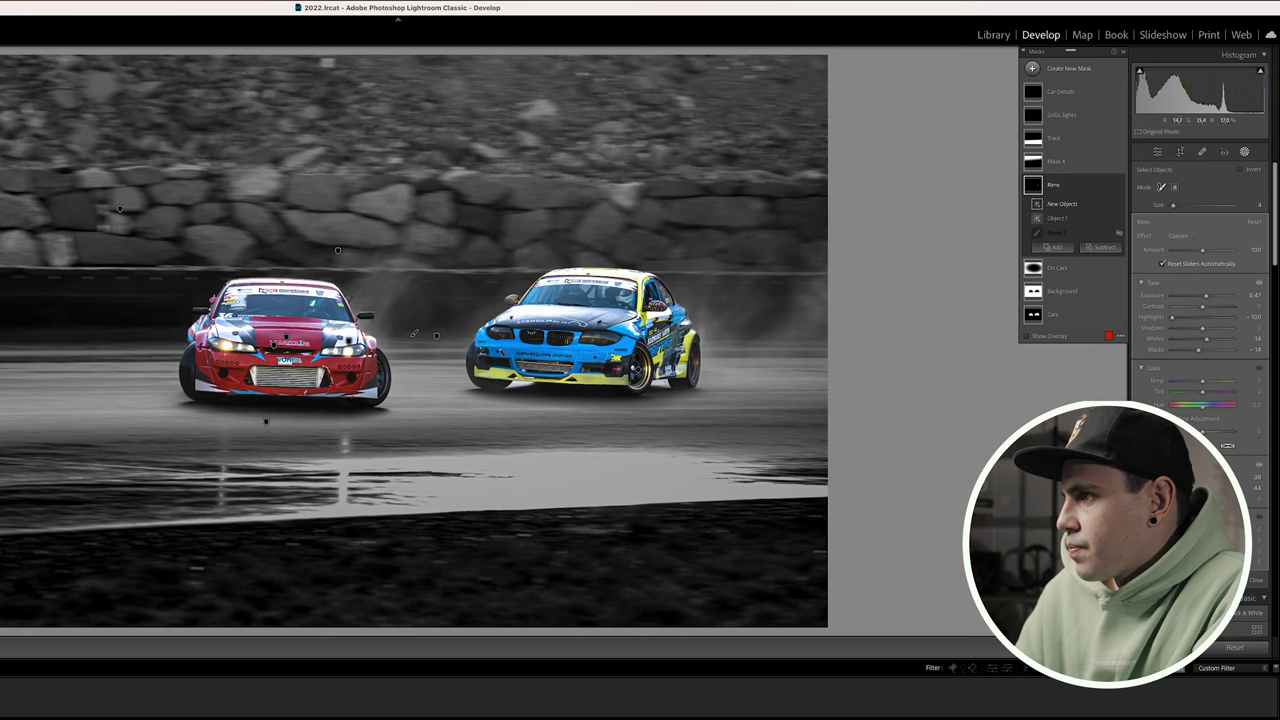
left_click_drag(381, 368, 381, 393)
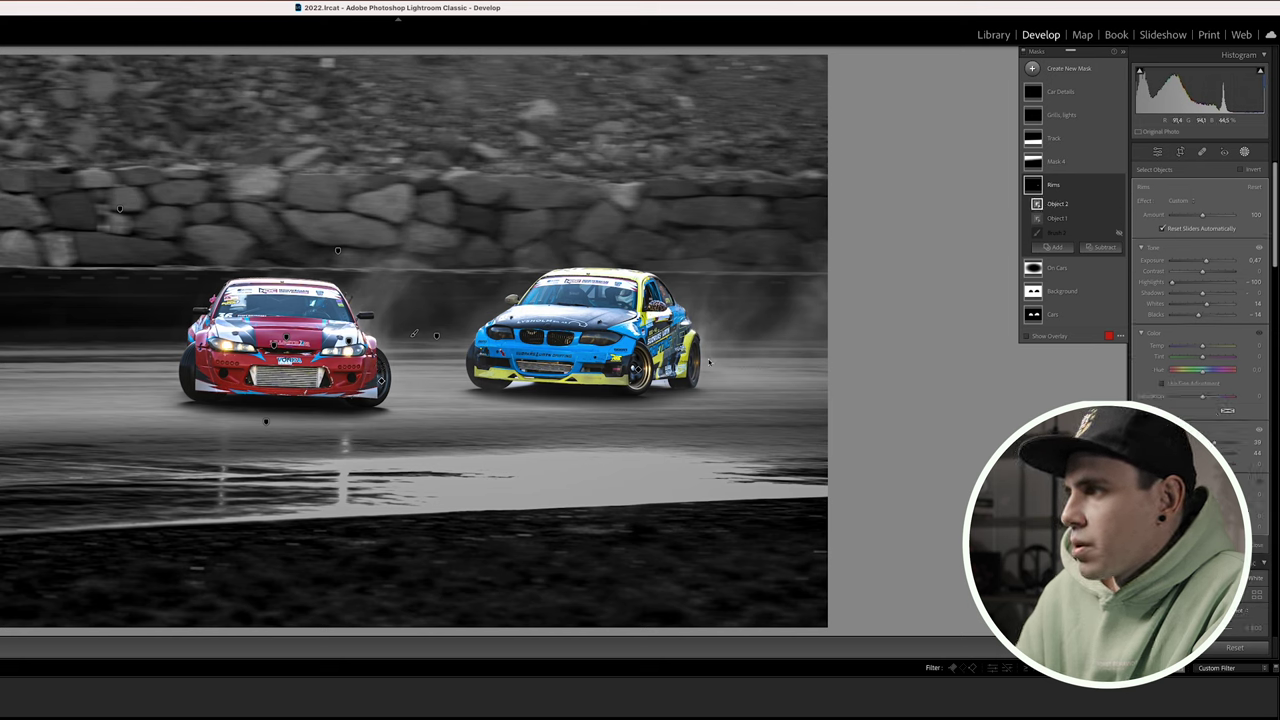
- Add object selections of the red car's front and the blue car's front to the Rims mask
left_click(1053, 247)
left_click(1064, 340)
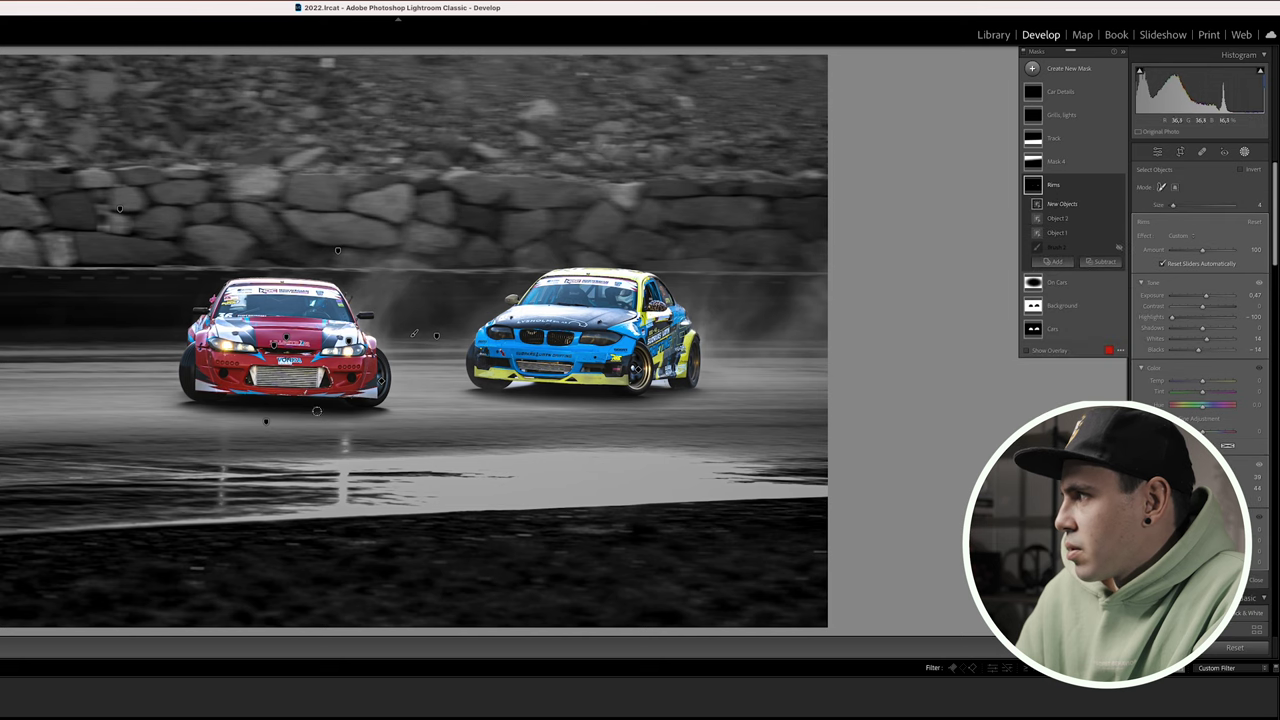
key("bracketleft")
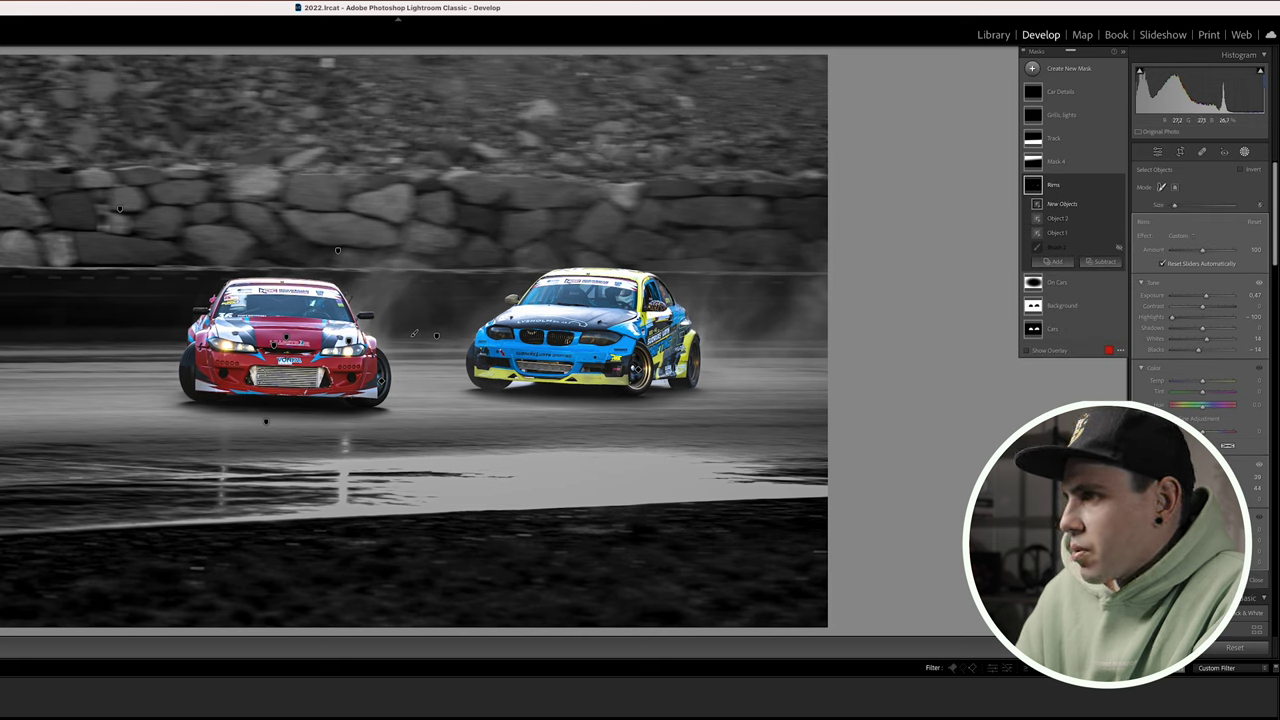
mouse_move(250, 375)
left_mouse_down()
mouse_move(314, 376)
mouse_move(255, 380)
left_mouse_up()
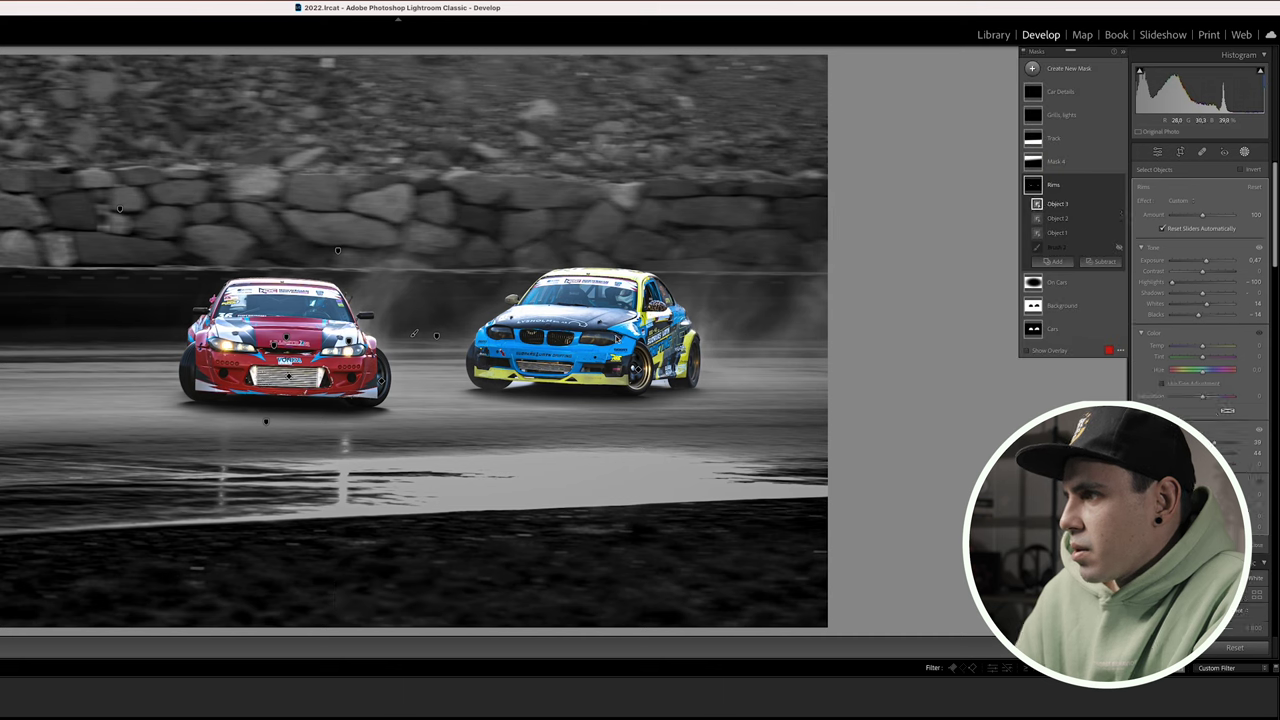
left_click(1054, 261)
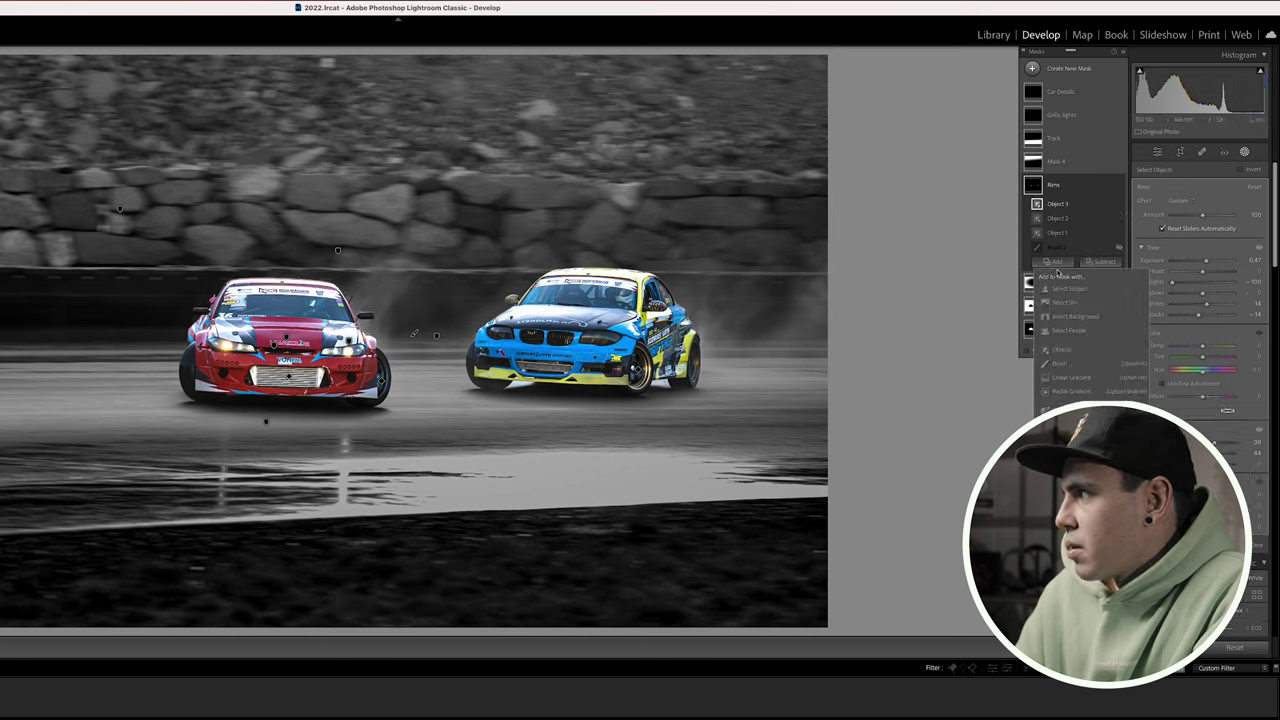
left_click(1062, 356)
left_click_drag(518, 366, 571, 368)
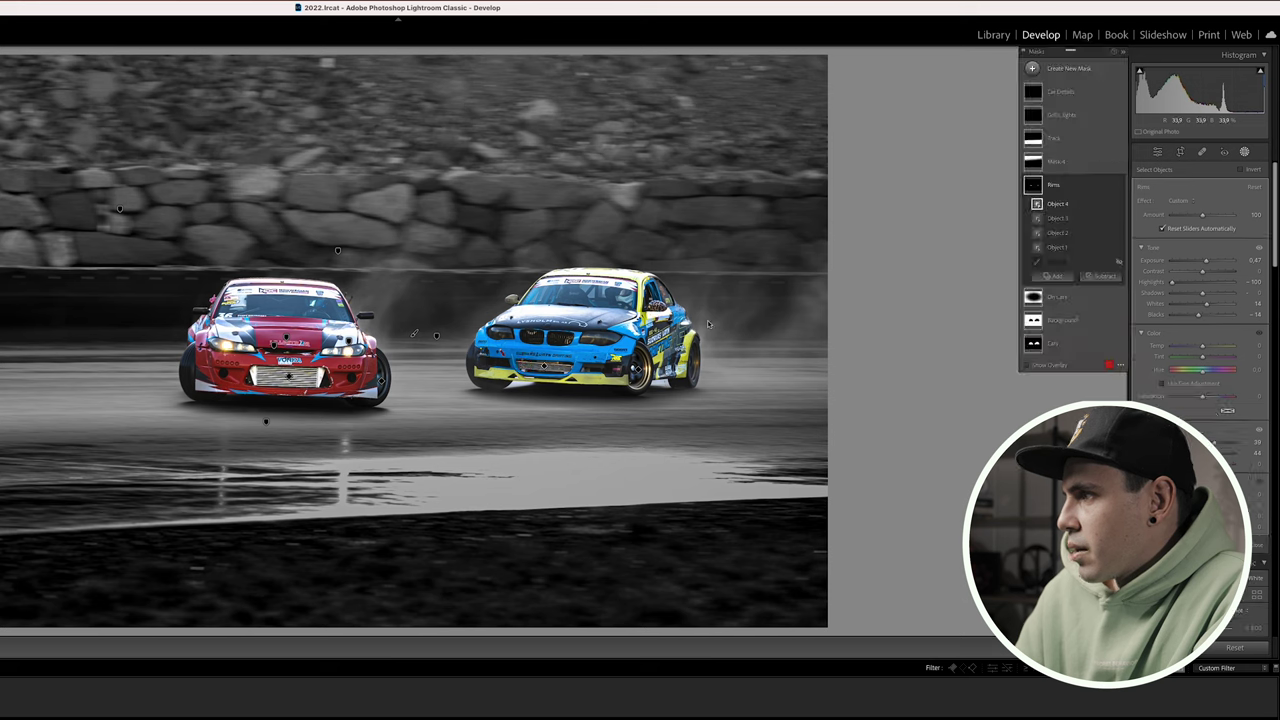
- Add one more object selection covering another part of the blue car to the Rims mask
left_click(1050, 276)
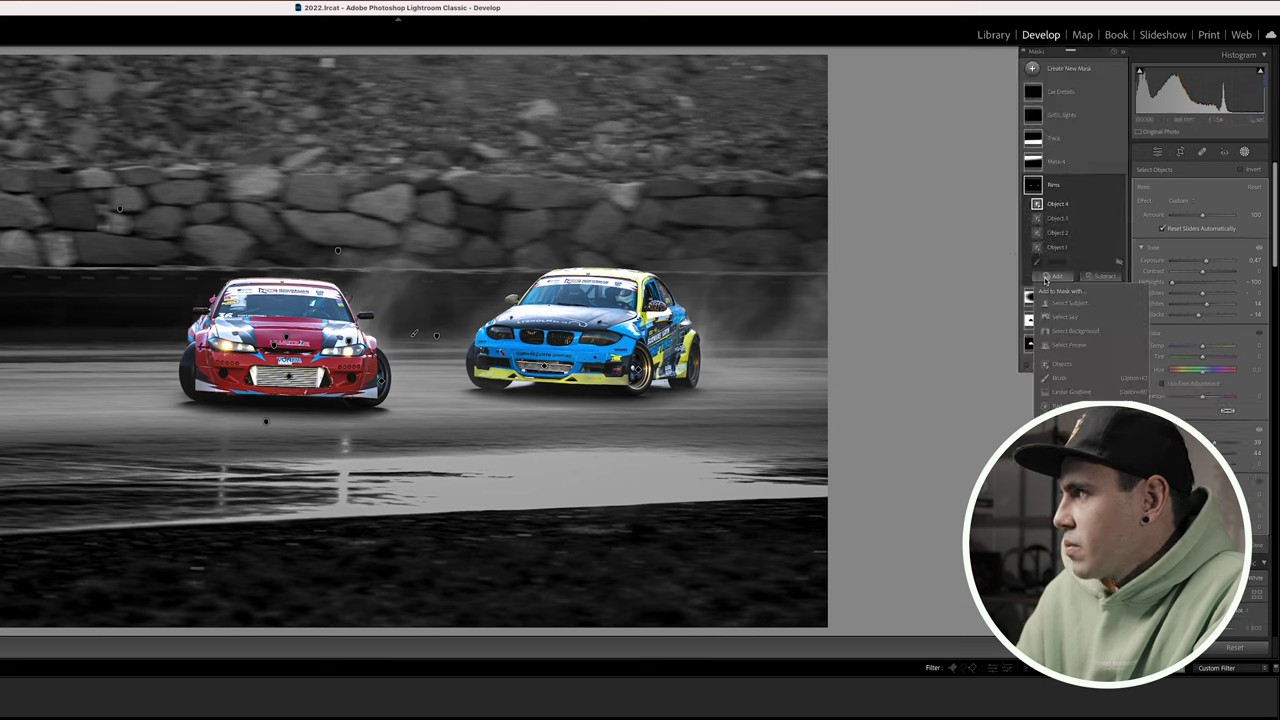
left_click(1064, 362)
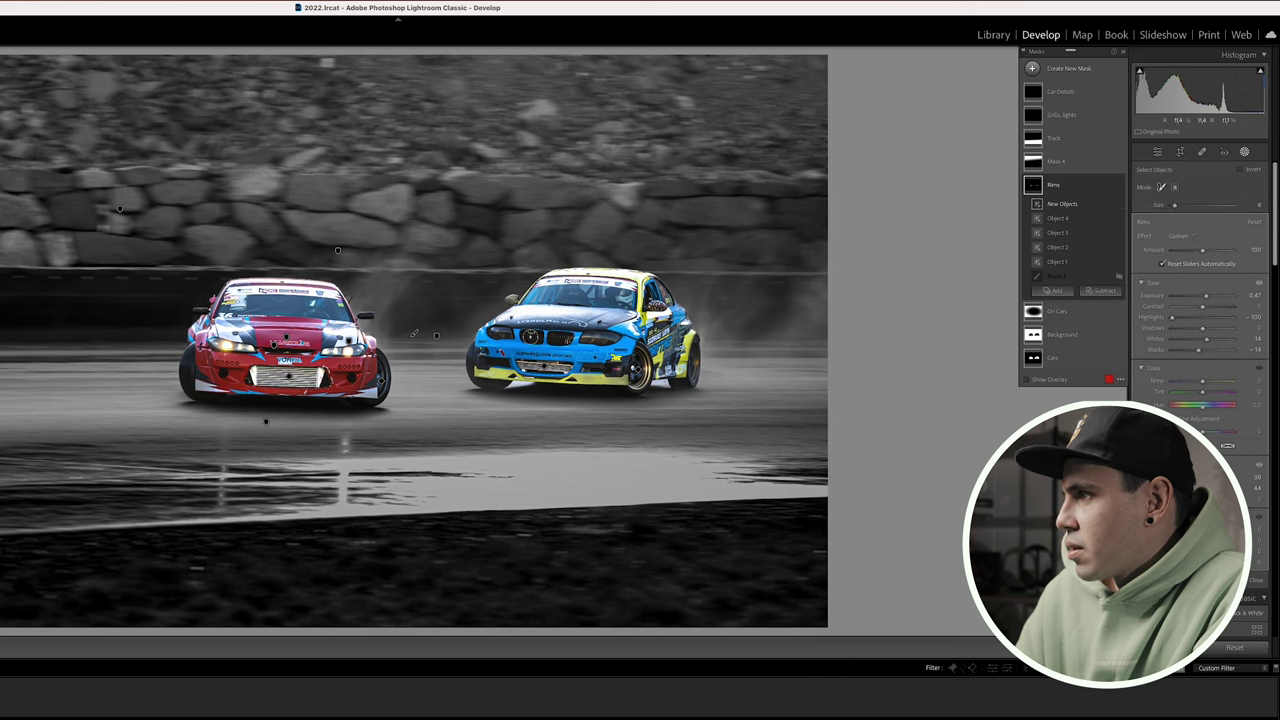
left_click_drag(528, 337, 540, 340)
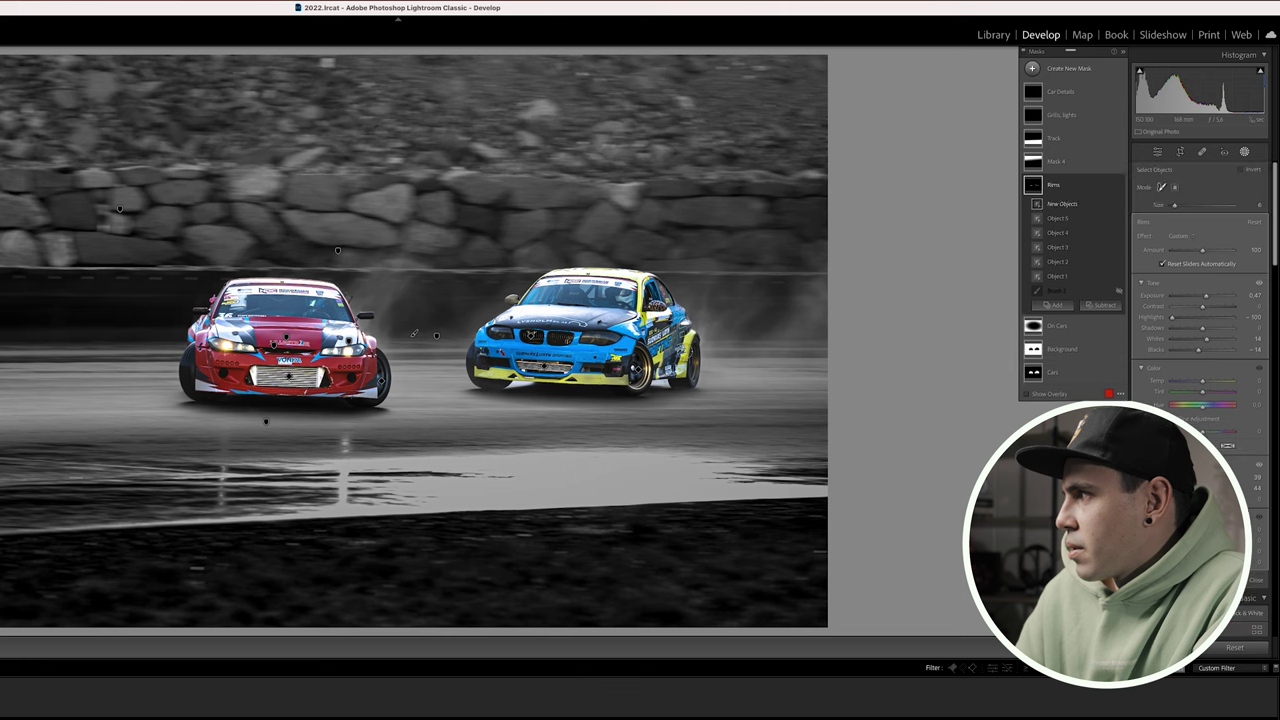
key("shift+w")
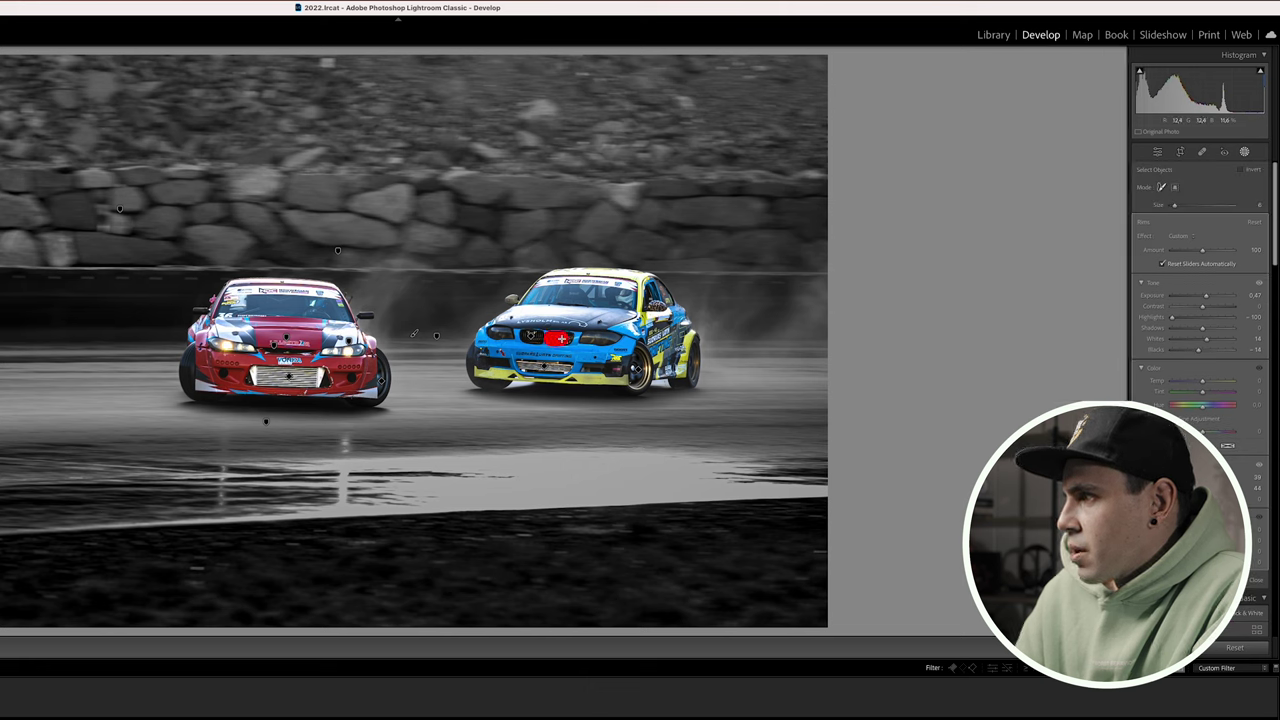
left_click_drag(566, 338, 566, 339)
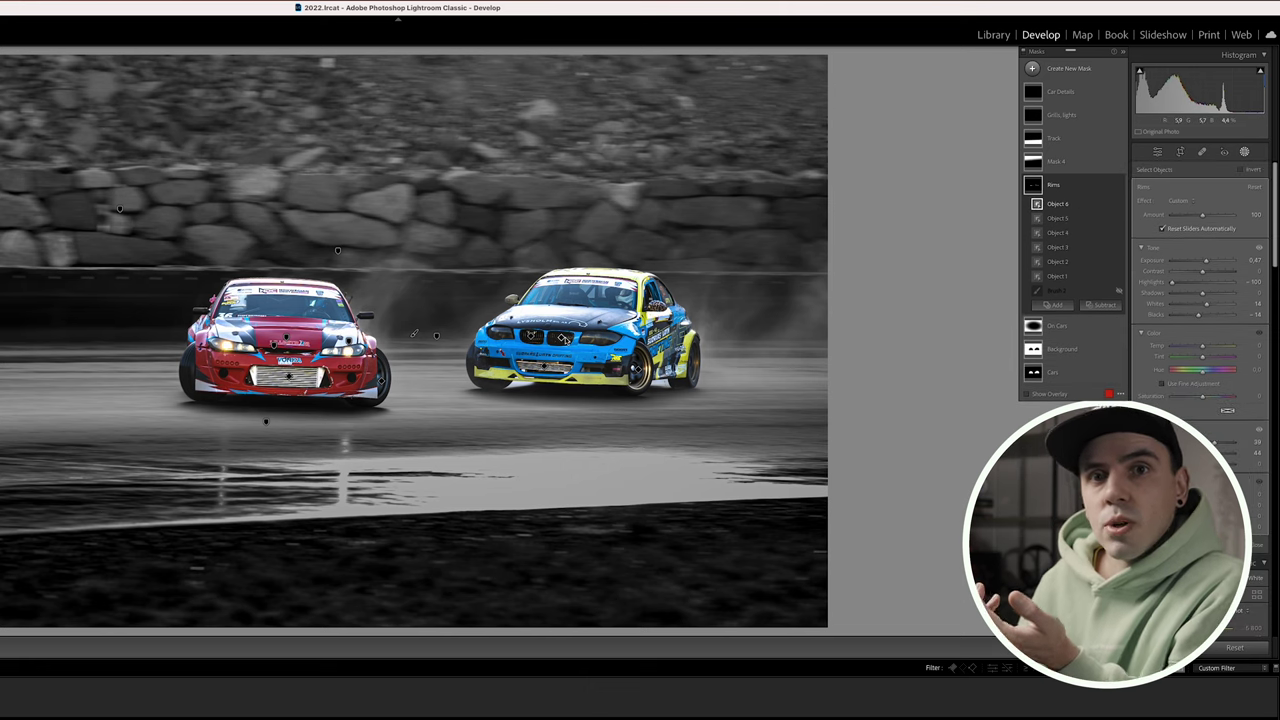
left_click(565, 338)
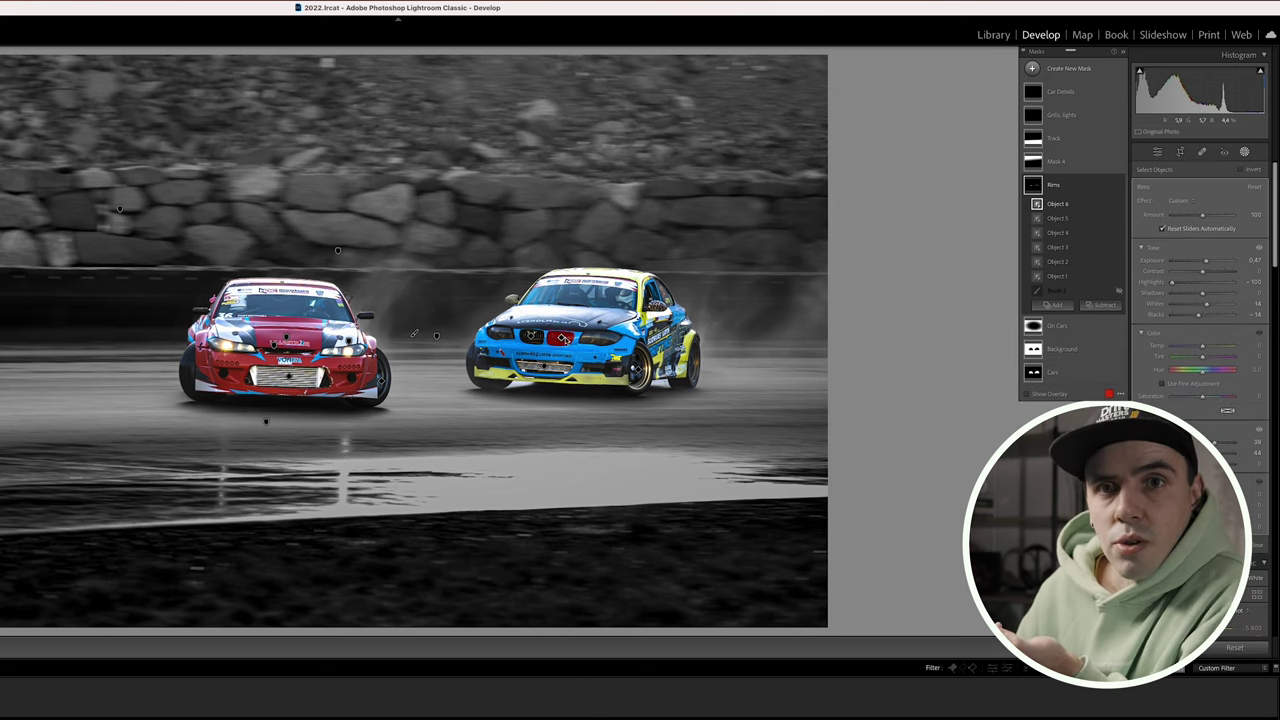
- Brush both cars' hoods and the red car's headlights into Car Details, then set Exposure to about -0.09
left_click(1061, 93)
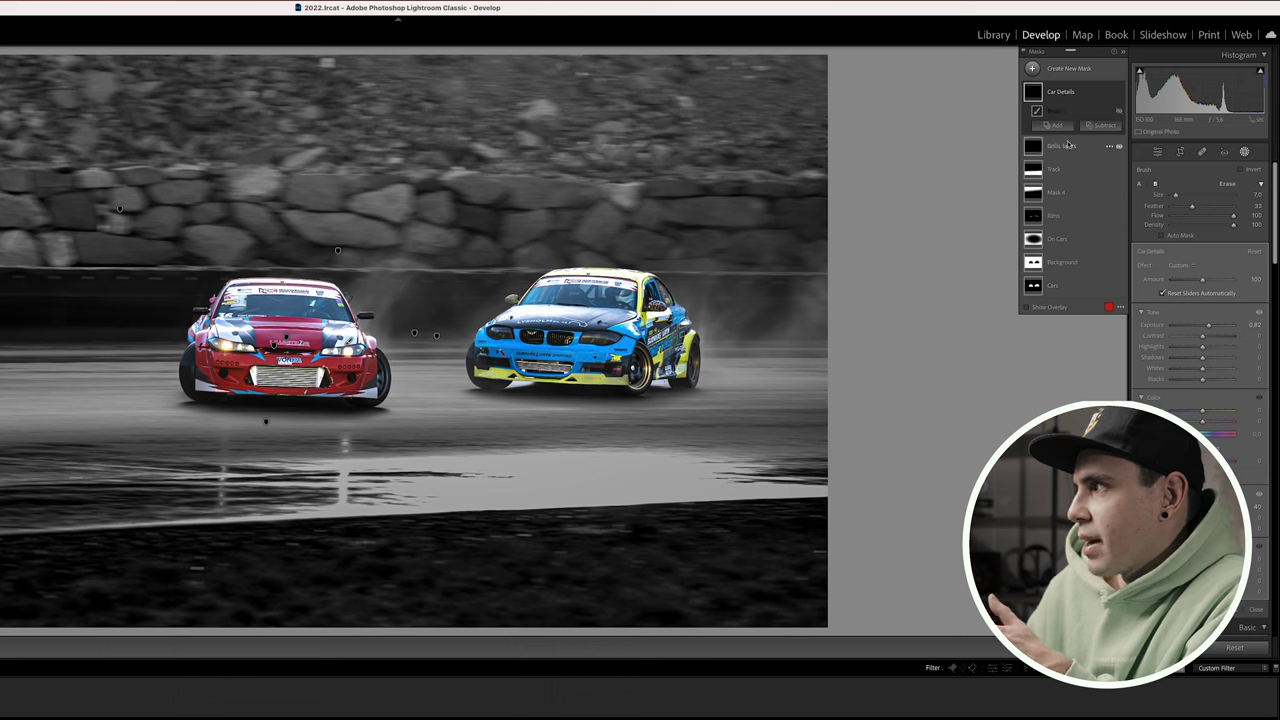
left_click(1063, 126)
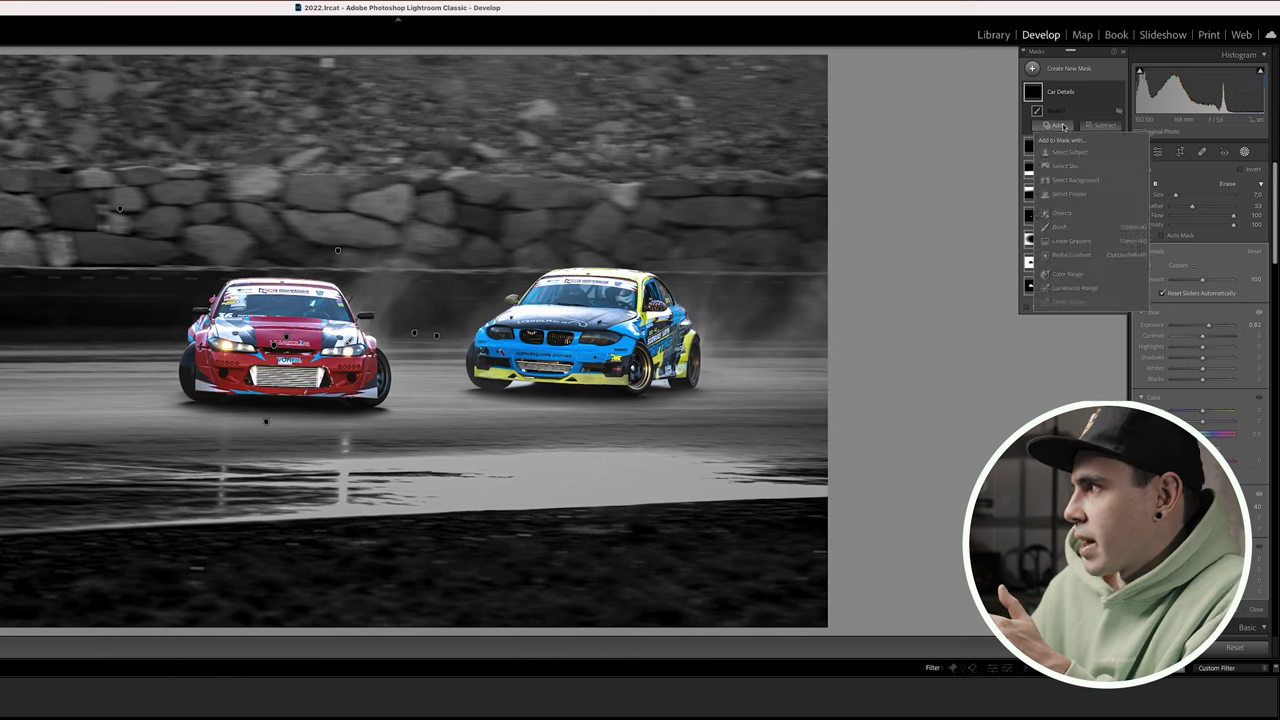
left_click(1059, 227)
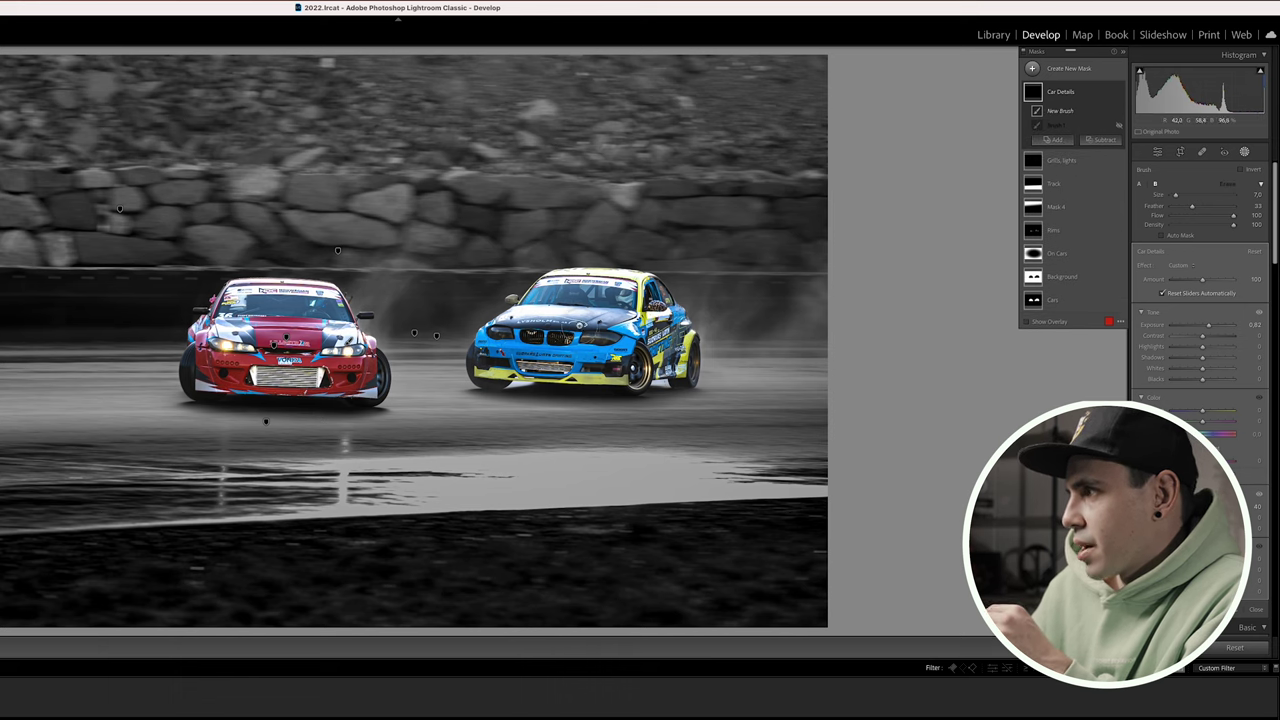
left_click_drag(519, 315, 600, 316)
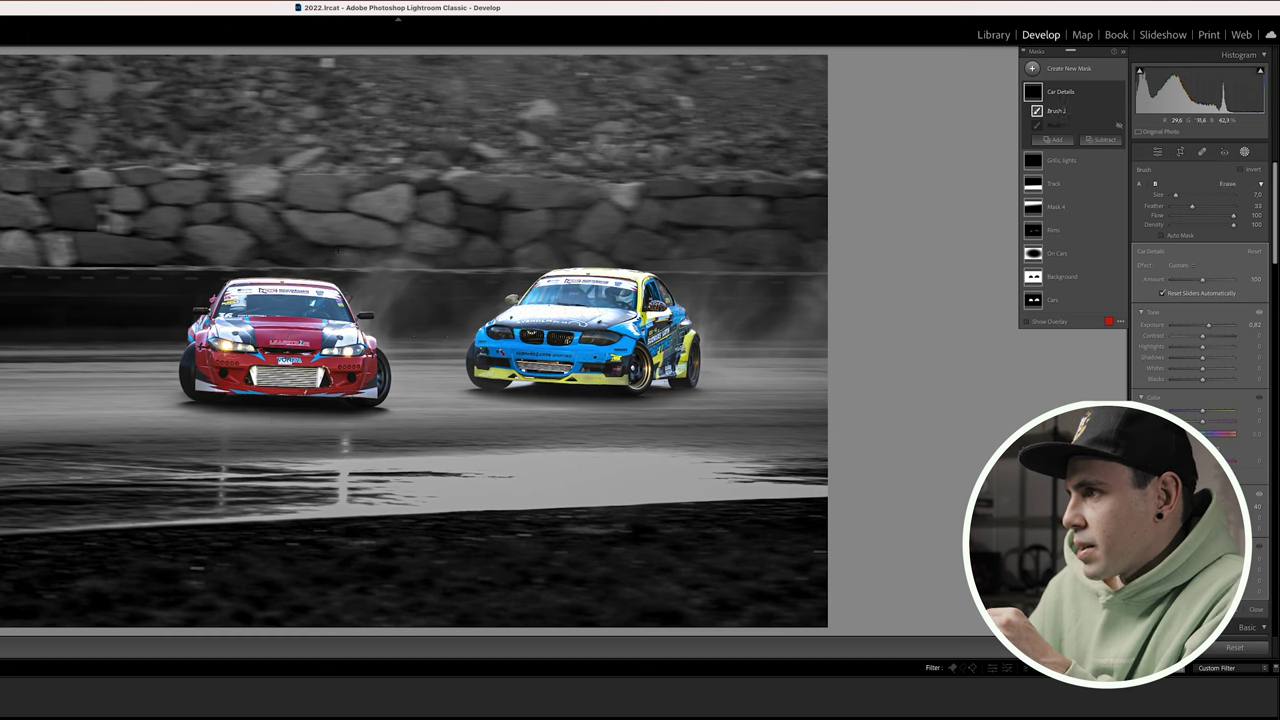
left_click_drag(226, 338, 413, 333)
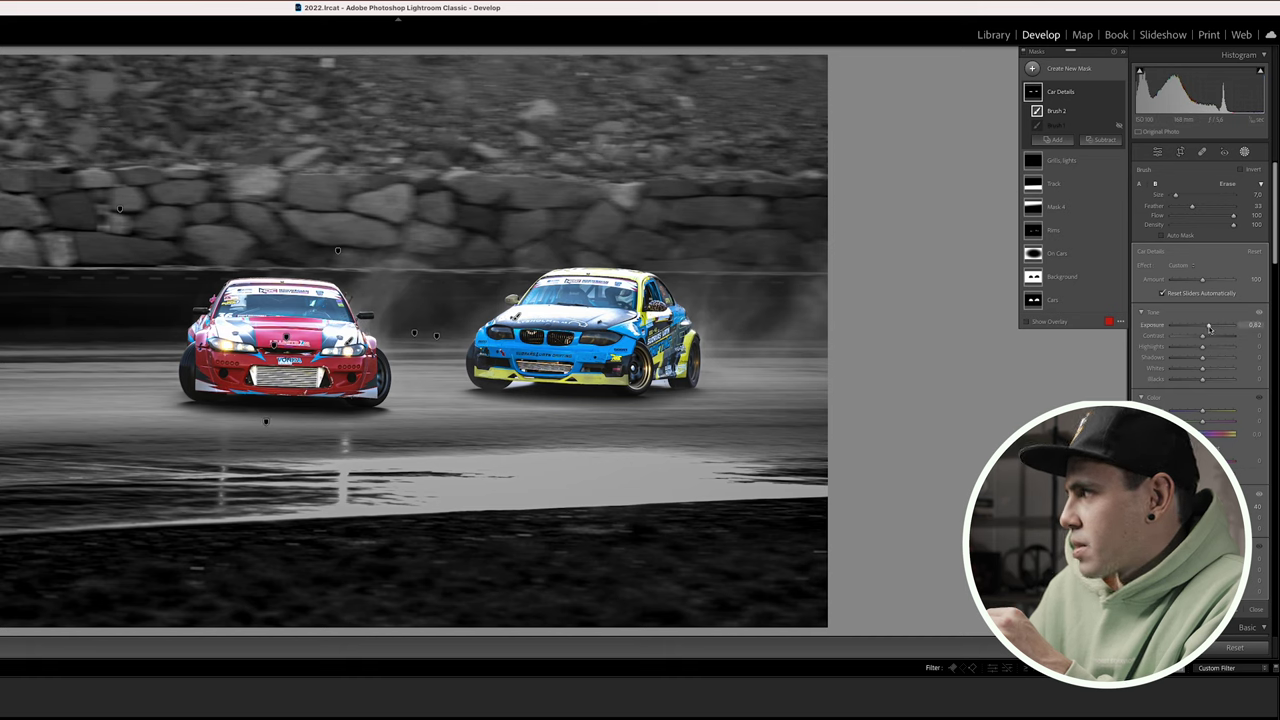
left_click_drag(1209, 328, 1199, 330)
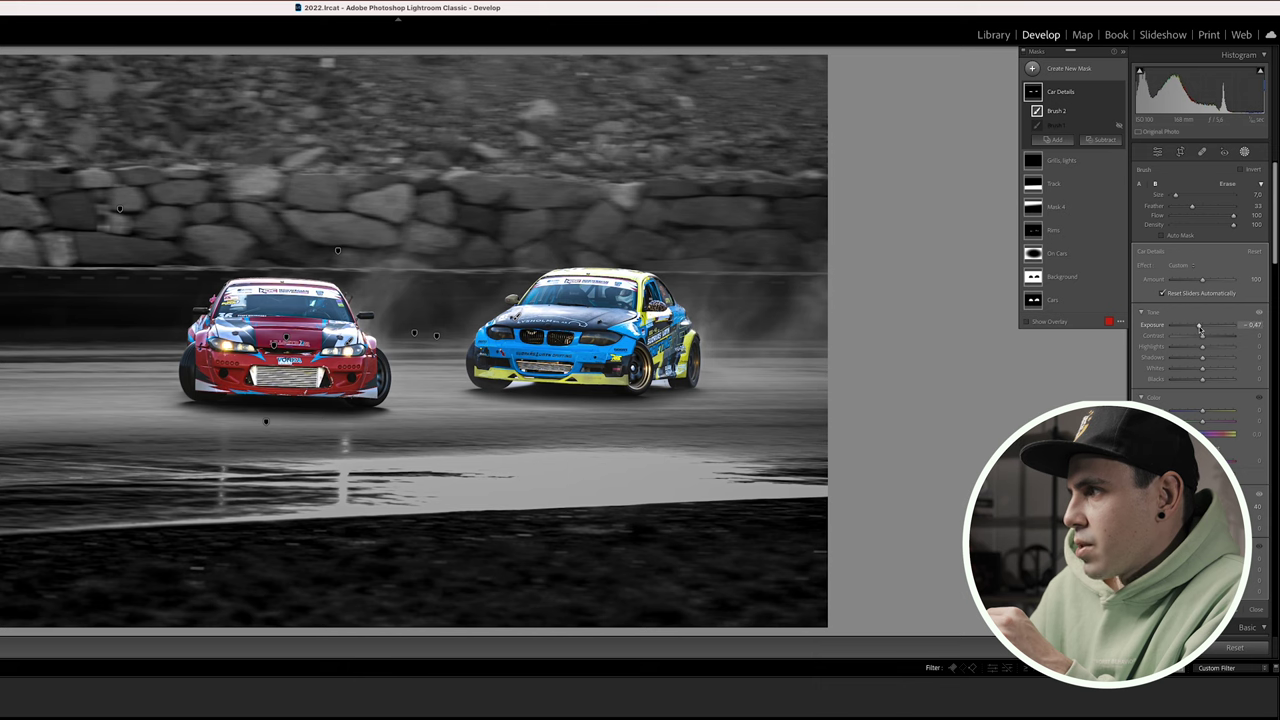
left_click_drag(1201, 328, 1203, 328)
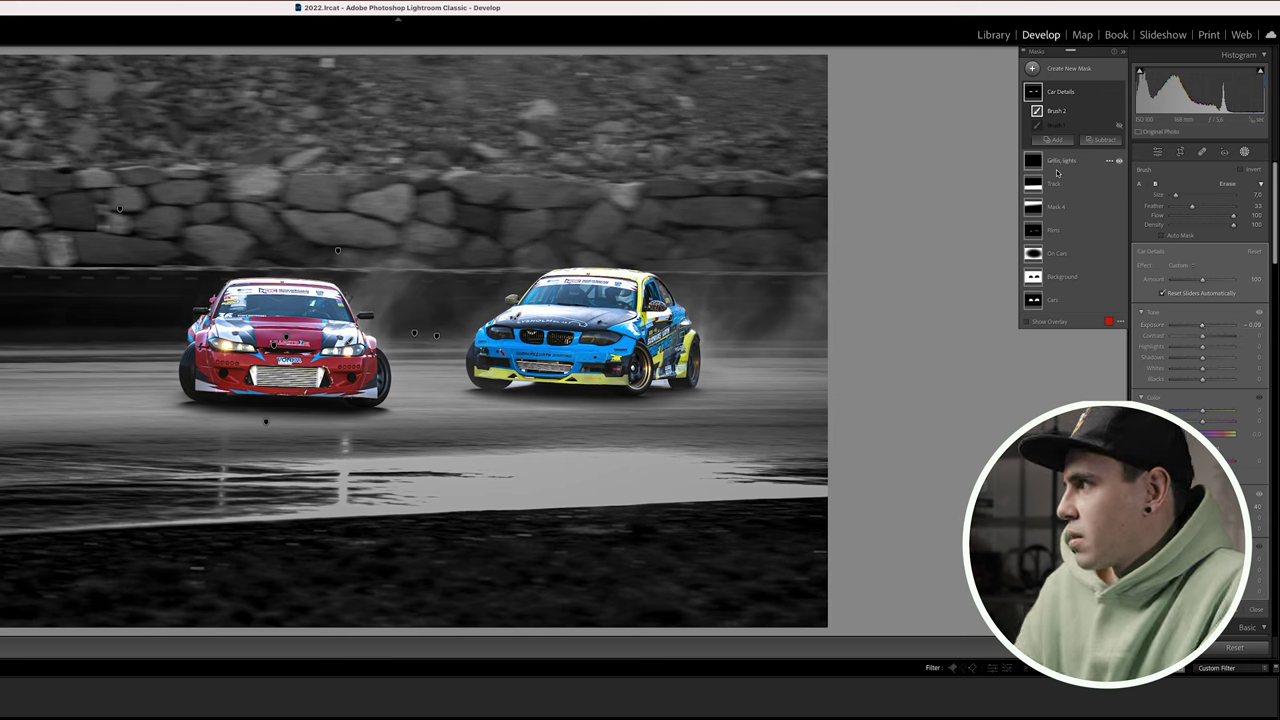
- Add object selections of the blue car's grille, lights and front to the Grills, lights mask
left_click(1062, 163)
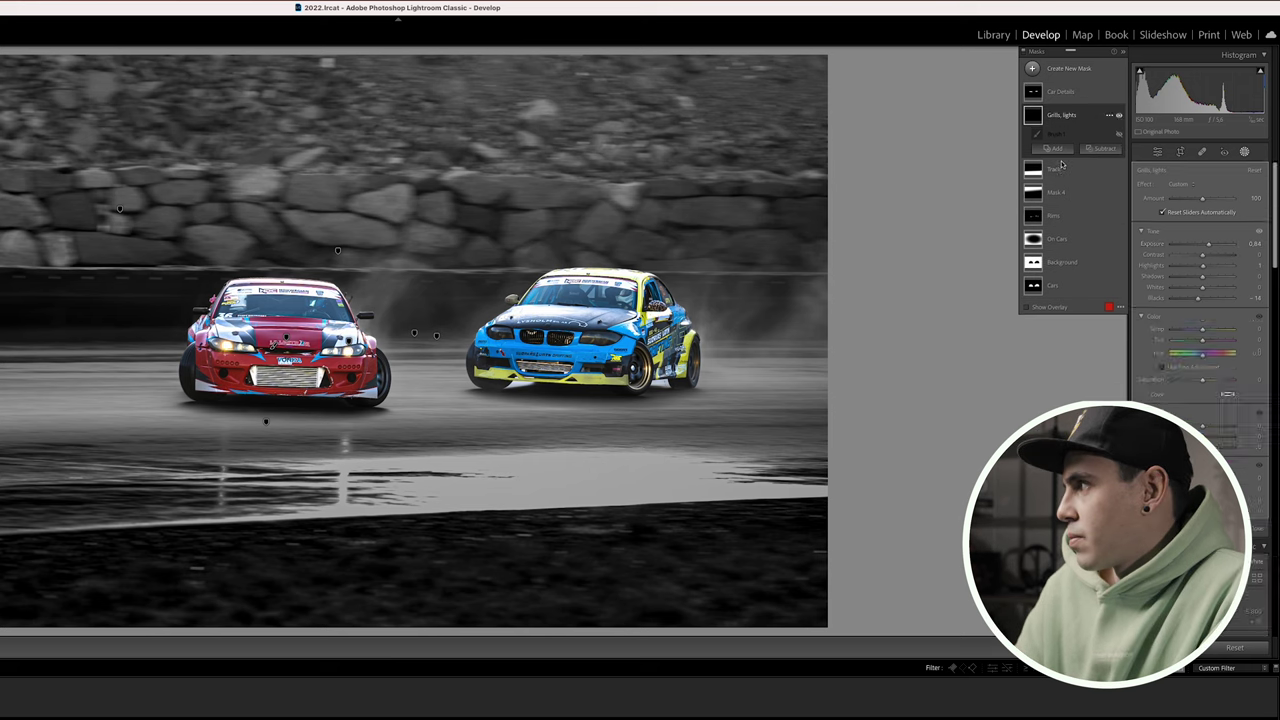
left_click(1057, 148)
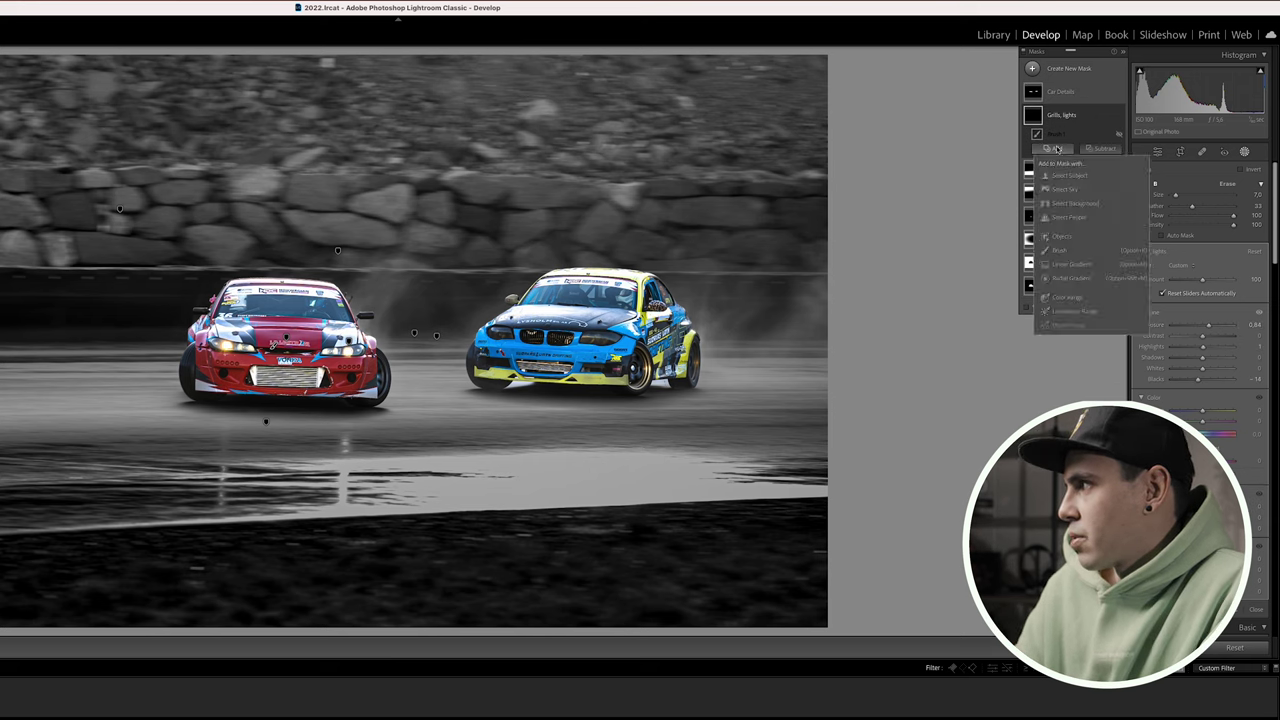
left_click(1061, 237)
left_click_drag(580, 340, 606, 342)
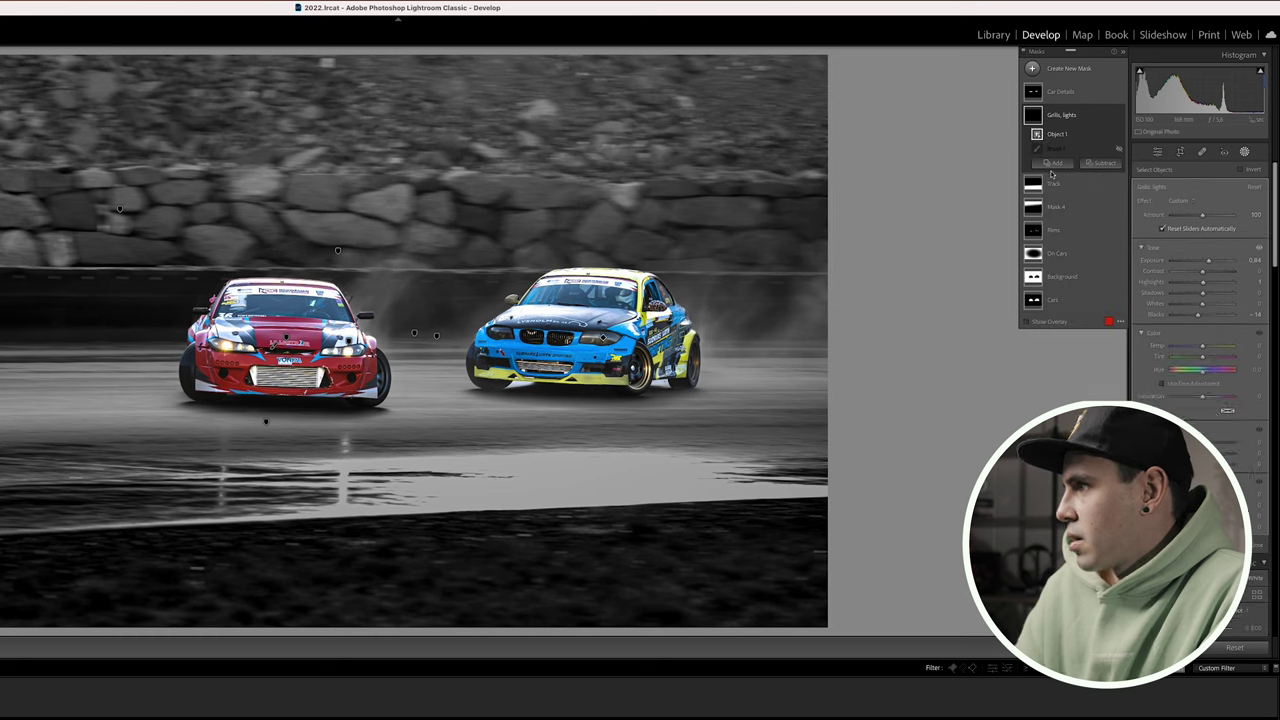
left_click(1053, 163)
left_click(1060, 254)
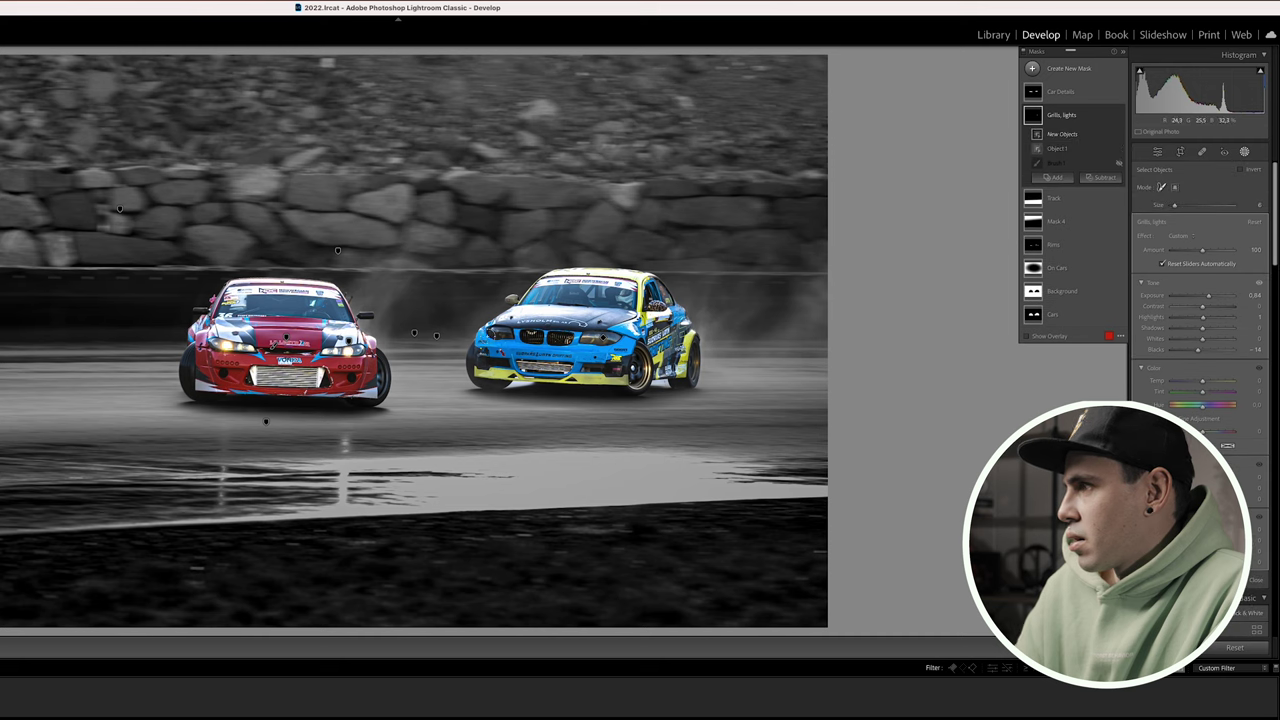
left_click_drag(490, 331, 508, 333)
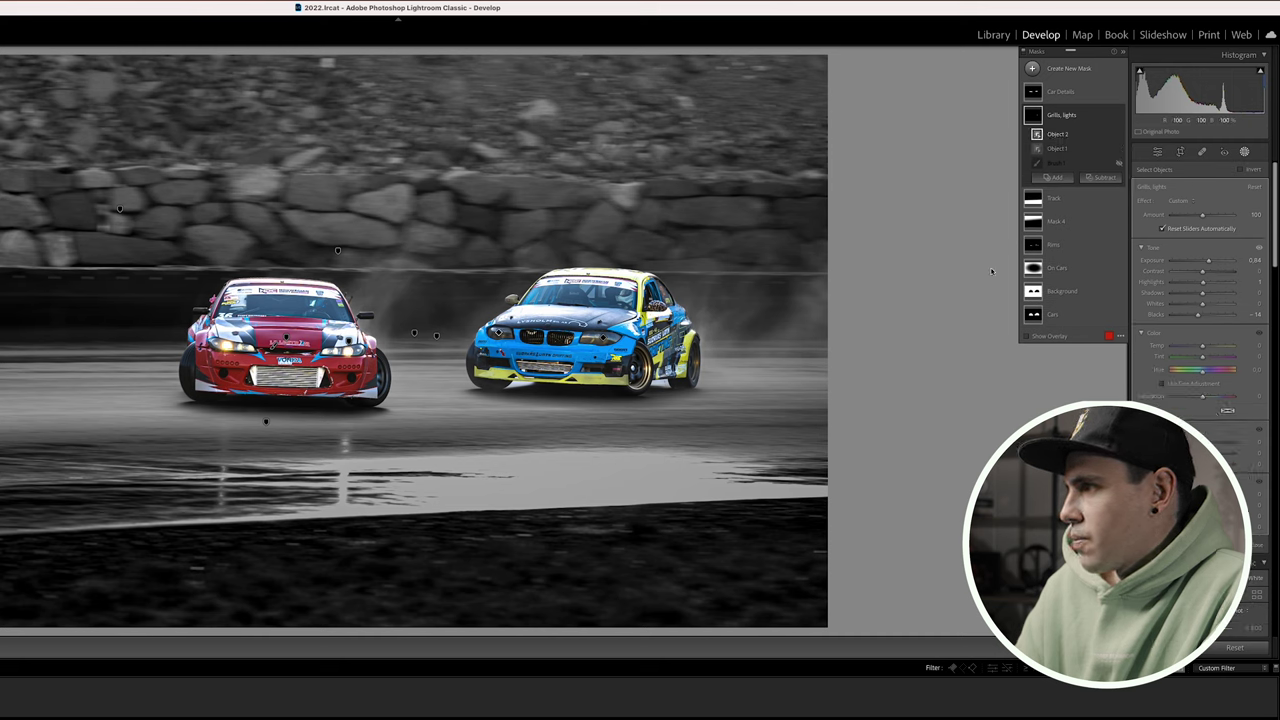
- Add an object selection of the red car's grille and headlights to the Grills, lights mask
left_click(1057, 178)
left_click(1062, 266)
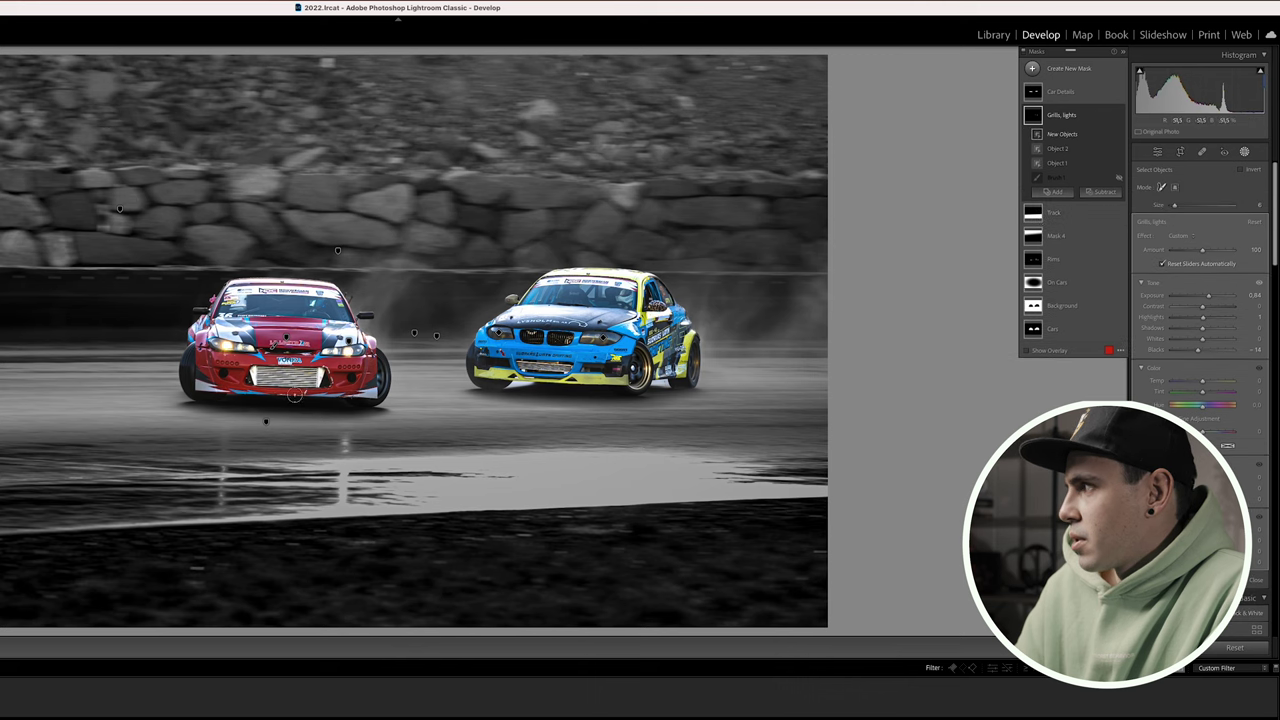
left_click_drag(210, 344, 254, 348)
left_click(1057, 191)
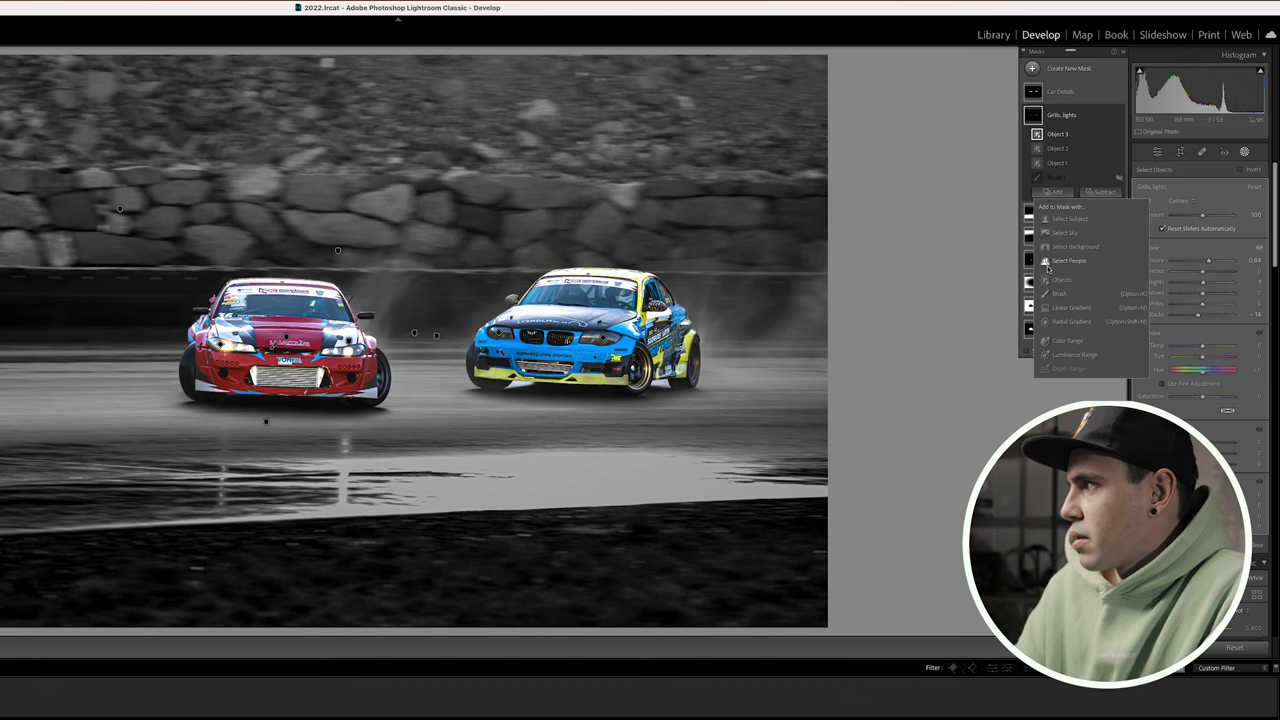
left_click(1056, 279)
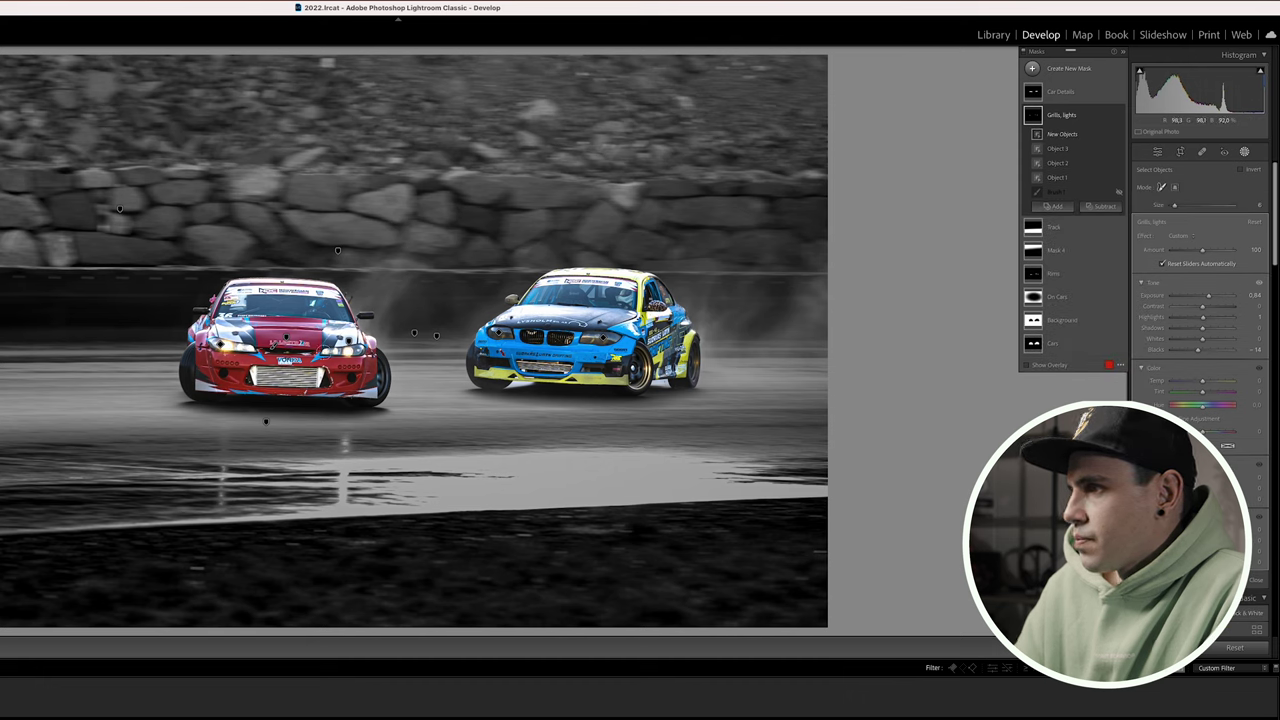